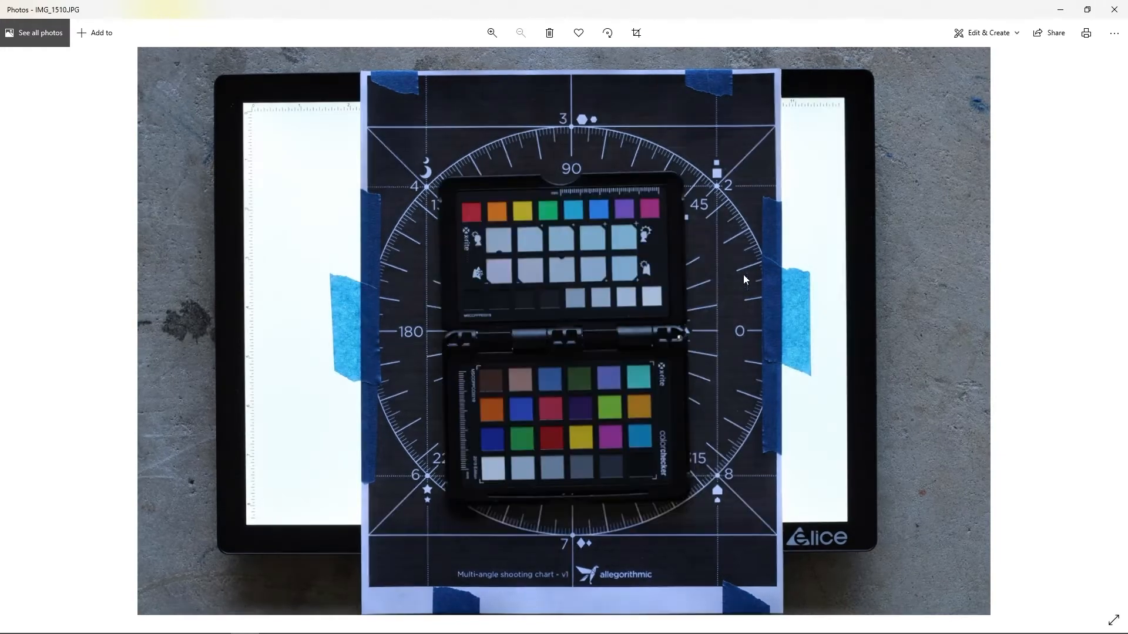
# Step: View the next photo, IMG_1511.JPG, and close the photo viewer
pyautogui.press('Right')
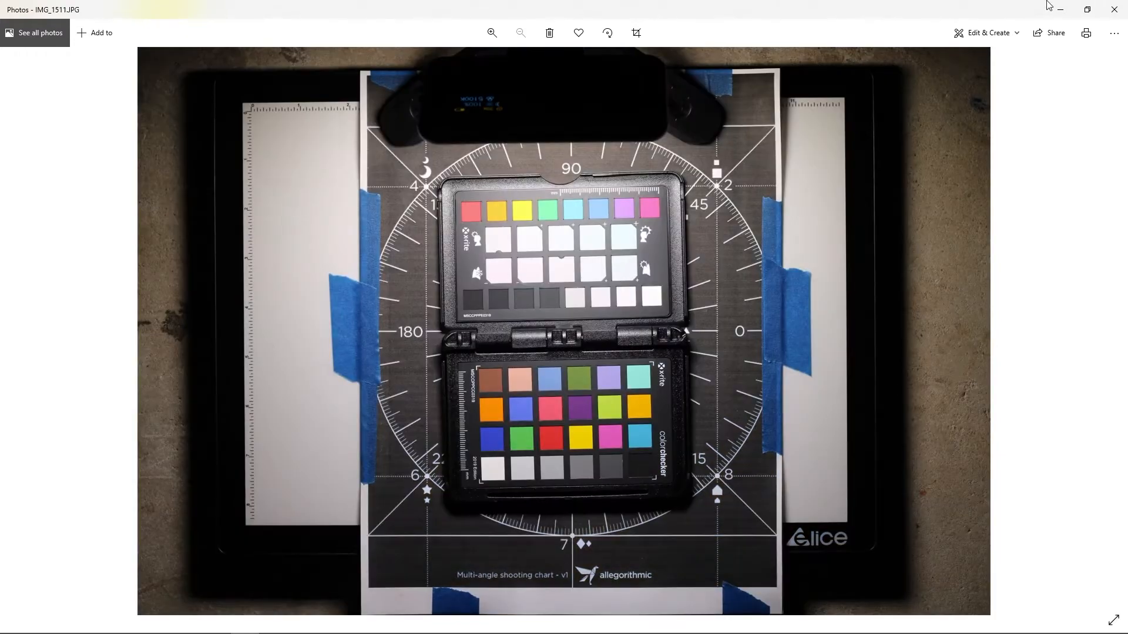
pyautogui.click(1113, 9)
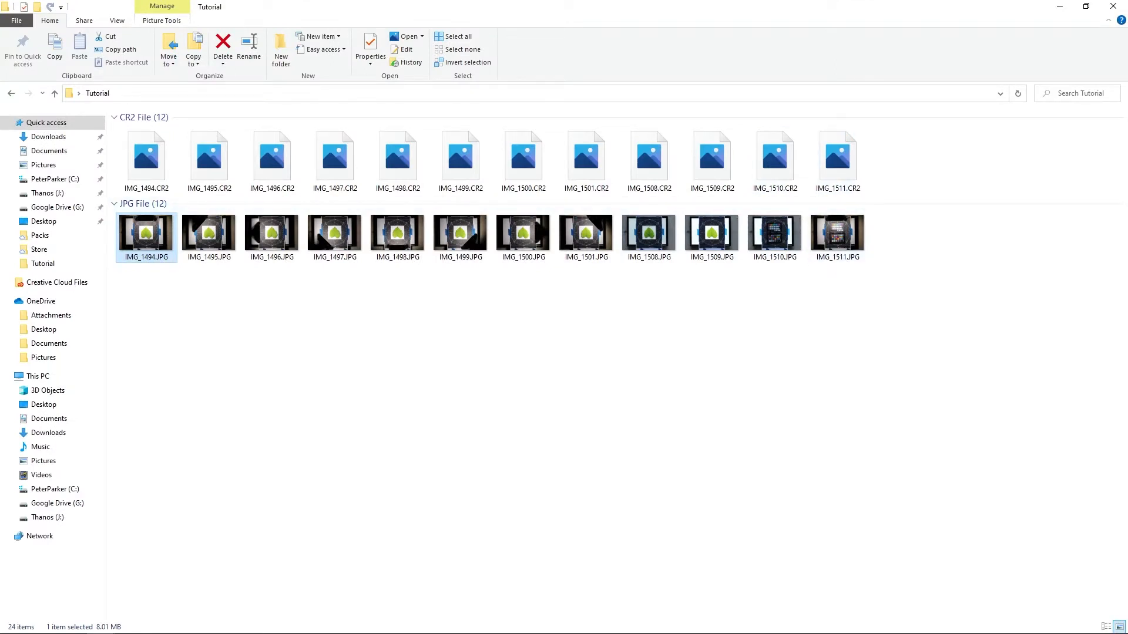
pyautogui.moveTo(268, 191); pyautogui.dragTo(397, 81)
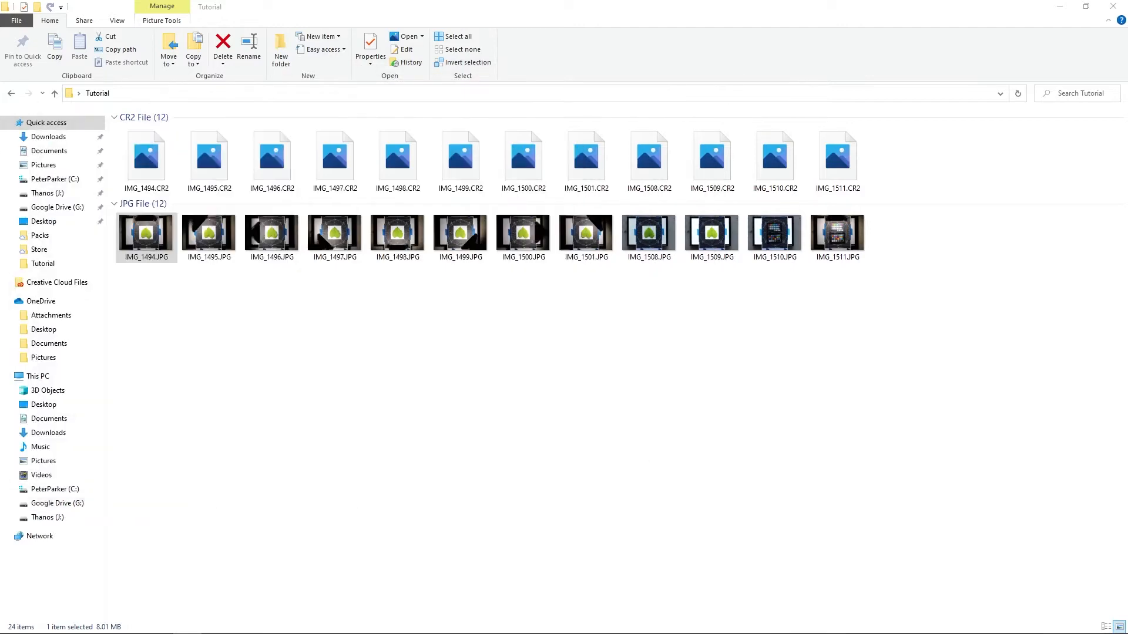
pyautogui.moveTo(0, 269); pyautogui.dragTo(369, 108)
pyautogui.moveTo(241, 633); pyautogui.dragTo(364, 75)
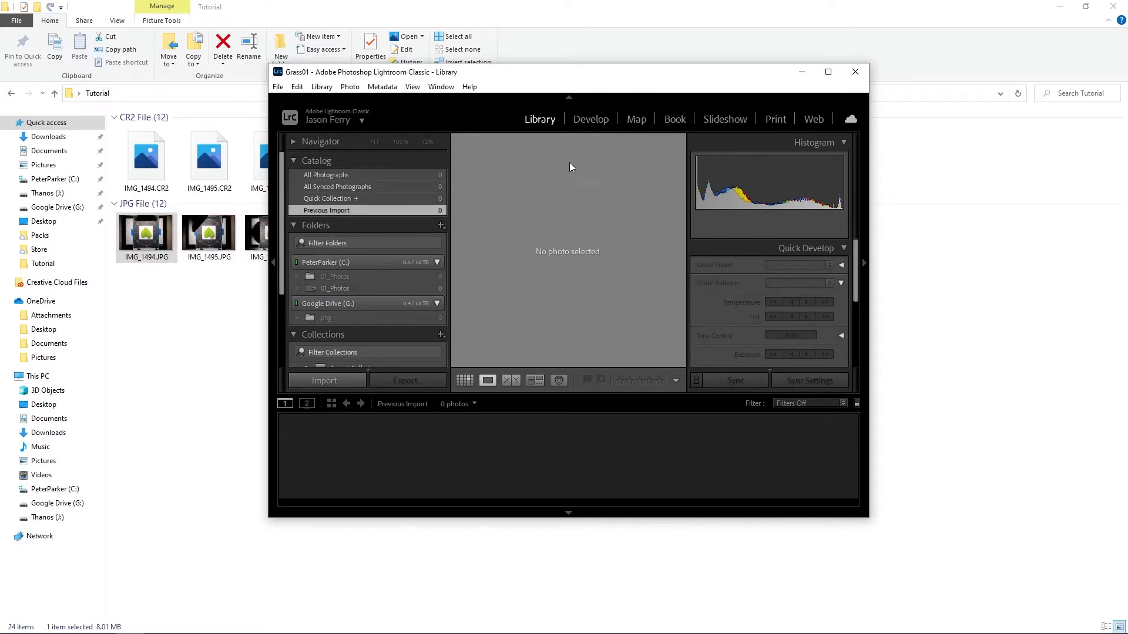
pyautogui.moveTo(552, 72); pyautogui.dragTo(0, 173)
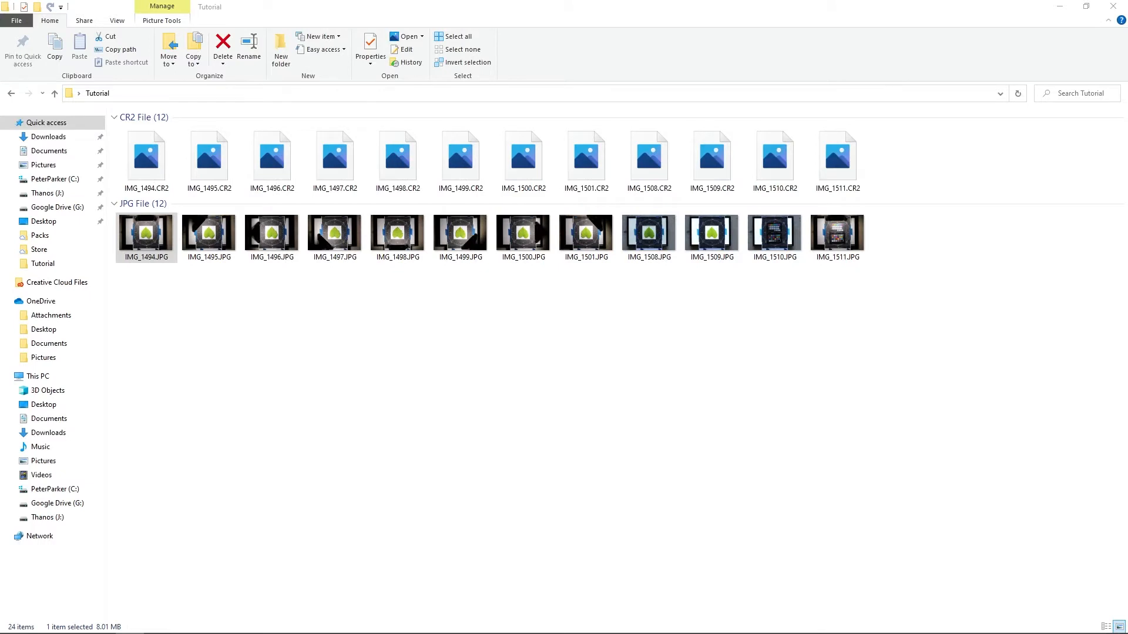
# Step: Move all the CR2 and JPG files in the Tutorial folder into a new subfolder named 01_Photos
pyautogui.moveTo(978, 357); pyautogui.dragTo(106, 134)
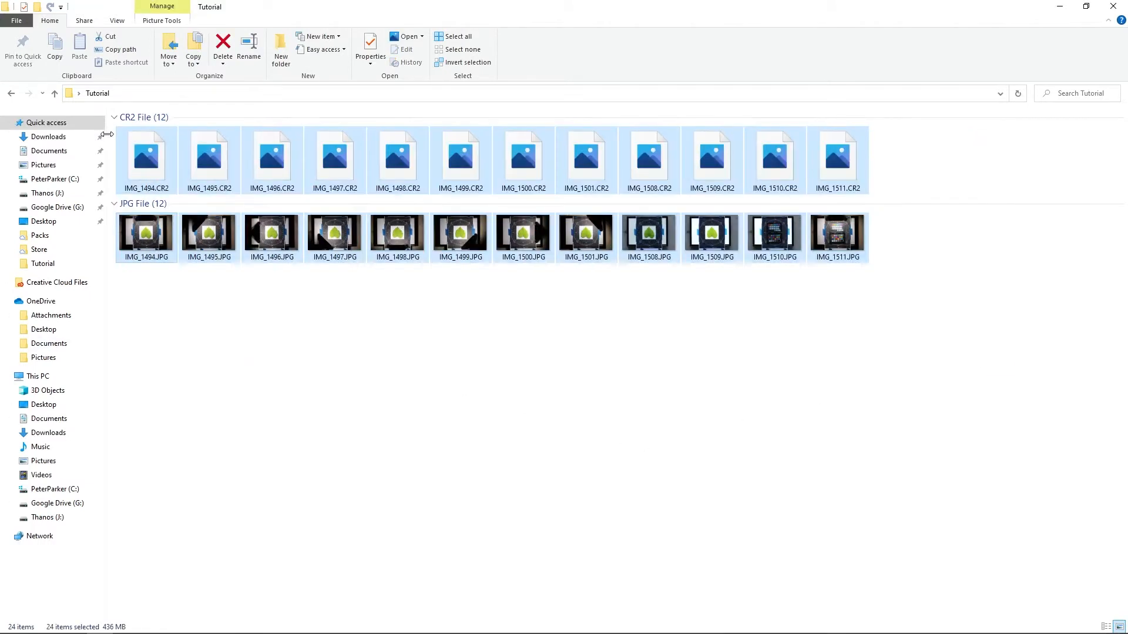
pyautogui.hotkey('ctrl', 'x')
pyautogui.click(464, 376)
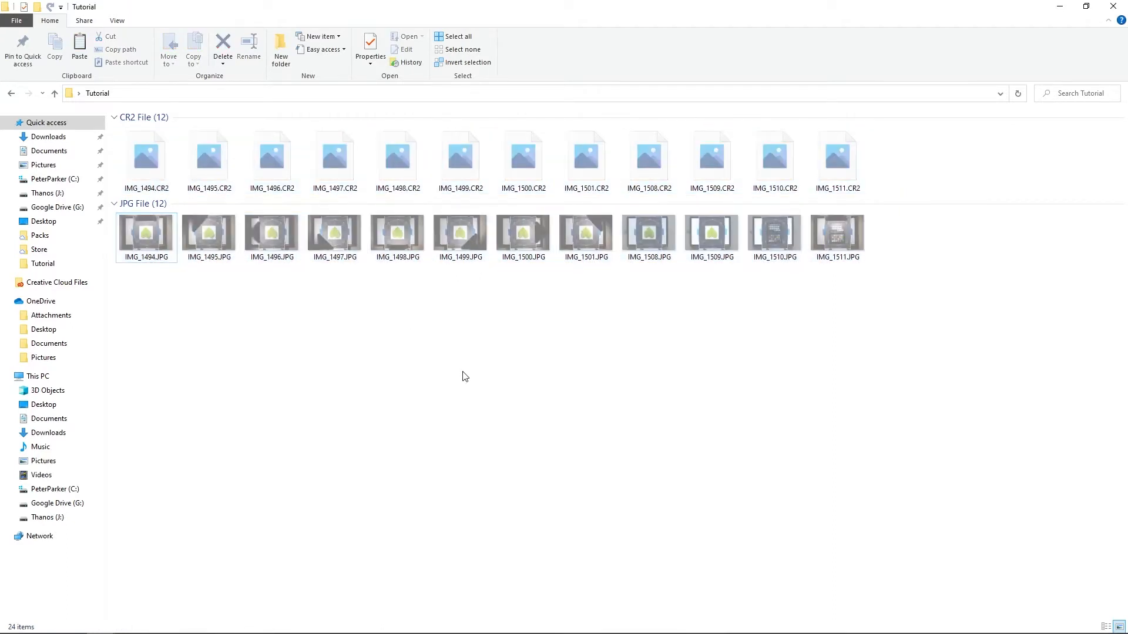
pyautogui.hotkey('ctrl', 'shift', 'n')
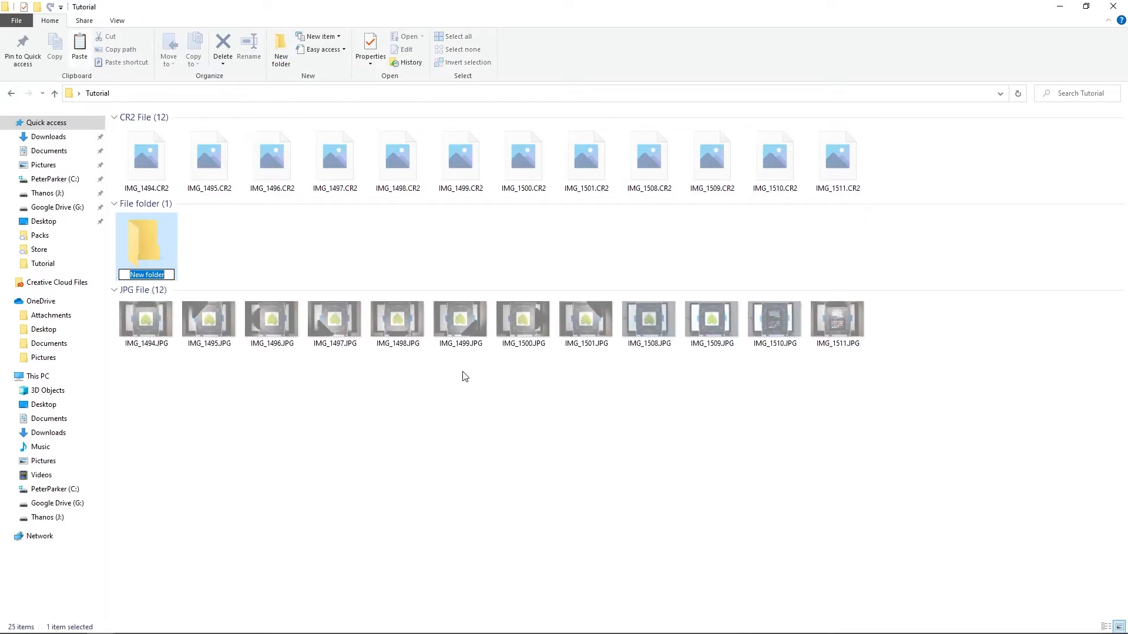
pyautogui.write('01_')
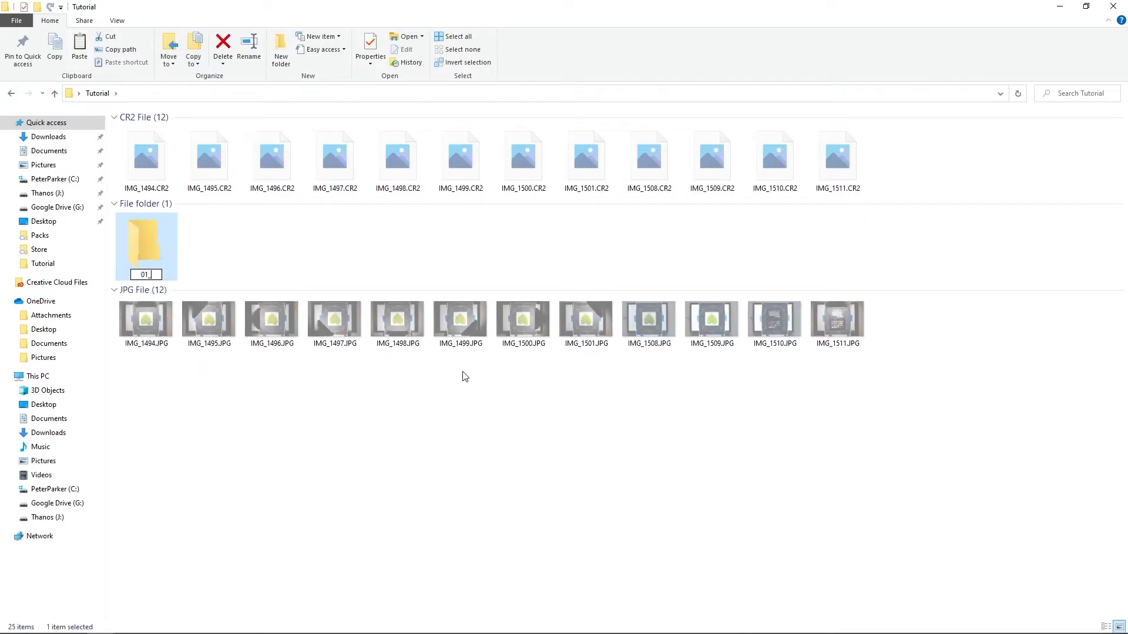
pyautogui.write('Photos')
pyautogui.press('Return')
pyautogui.press('Return')
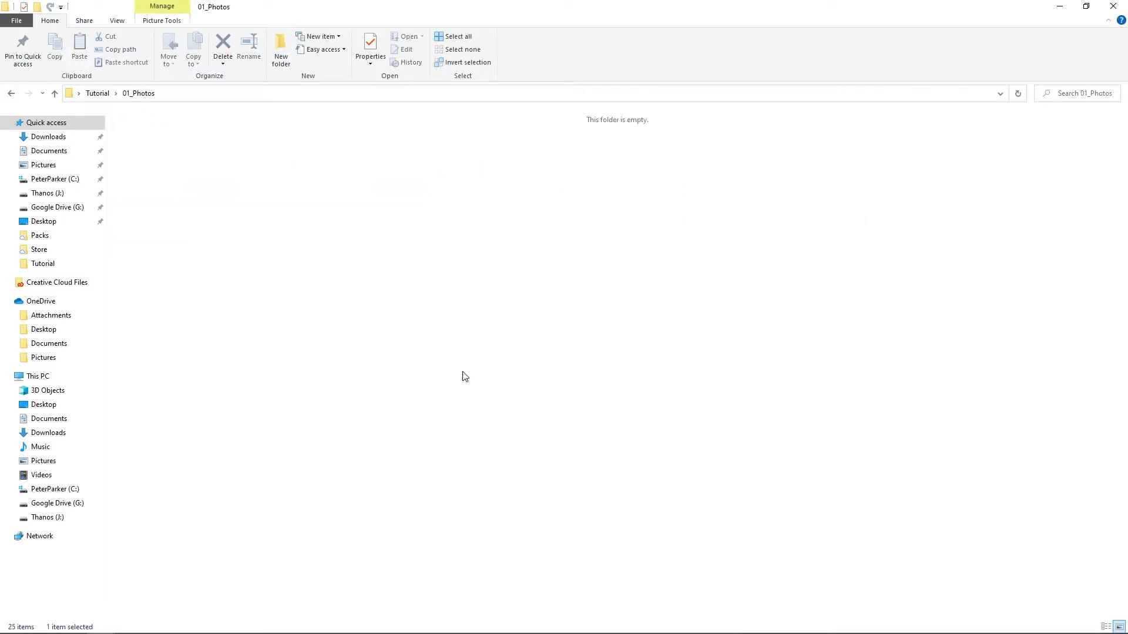
pyautogui.hotkey('ctrl', 'v')
# Step: Return to the Tutorial folder, switch it to the Details view and set its grouping to (None)
pyautogui.click(54, 93)
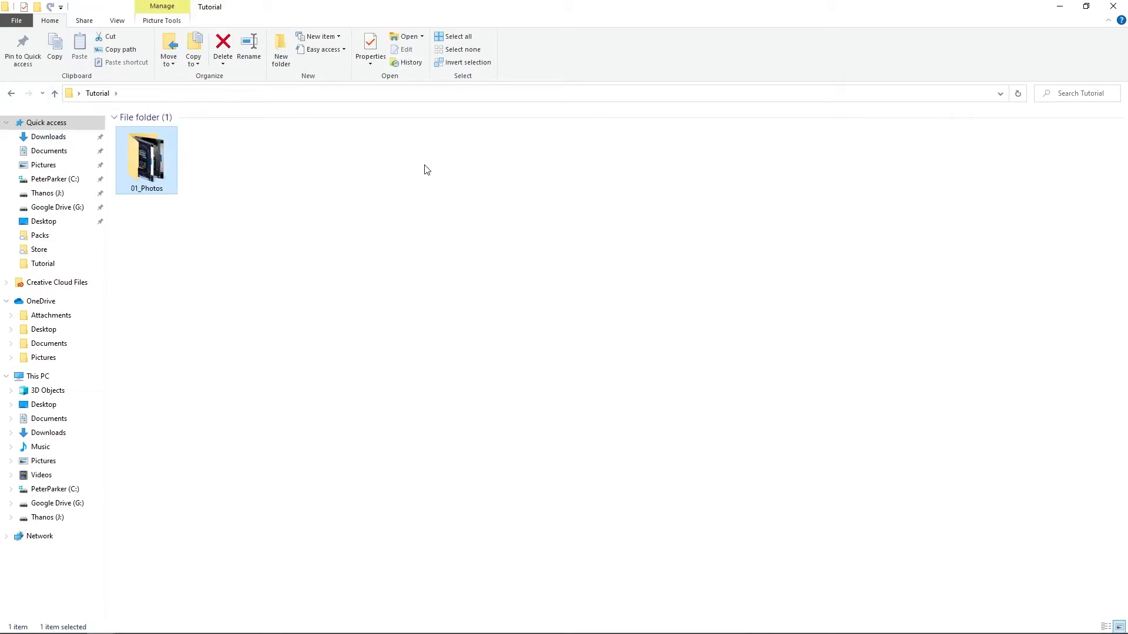
pyautogui.rightClick(295, 179)
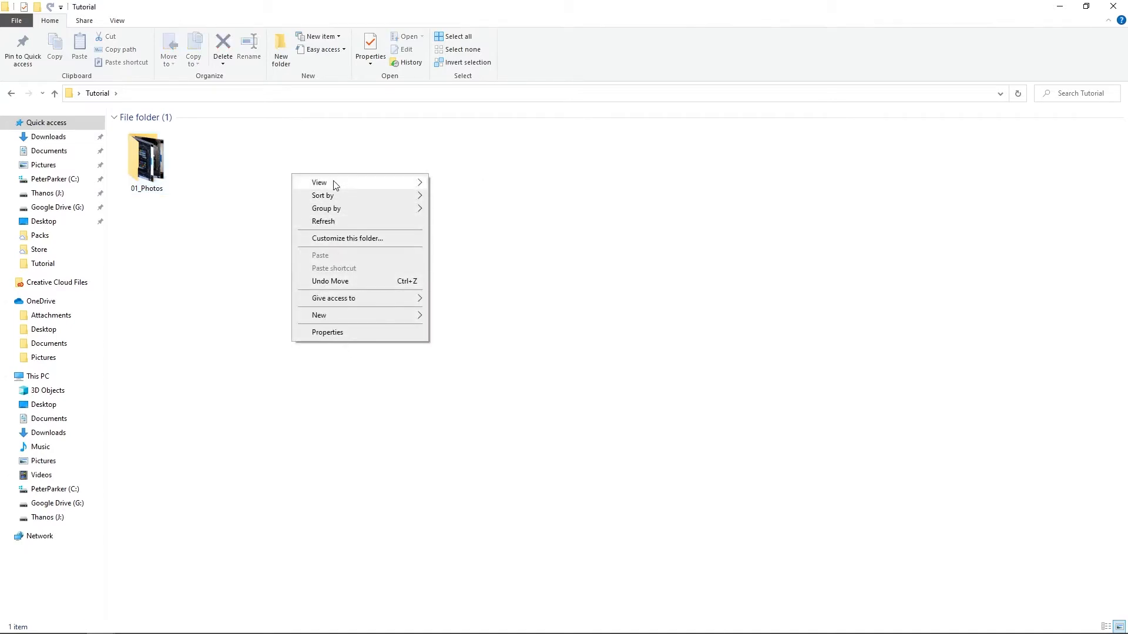
pyautogui.moveTo(335, 184)
pyautogui.click(485, 251)
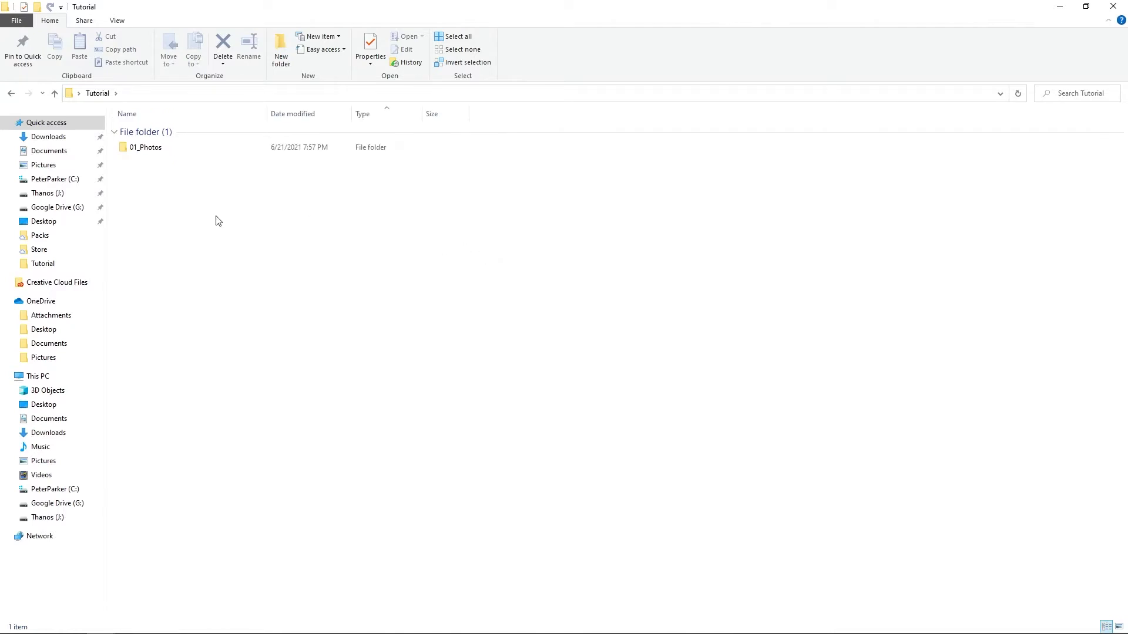
pyautogui.rightClick(215, 202)
pyautogui.moveTo(259, 239)
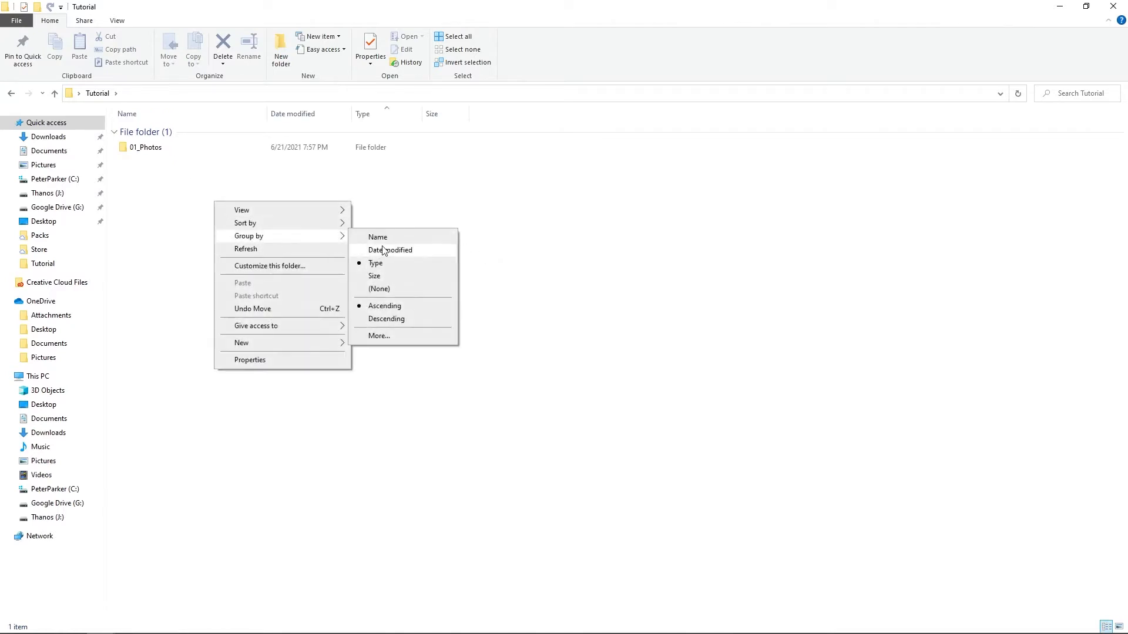
pyautogui.click(379, 288)
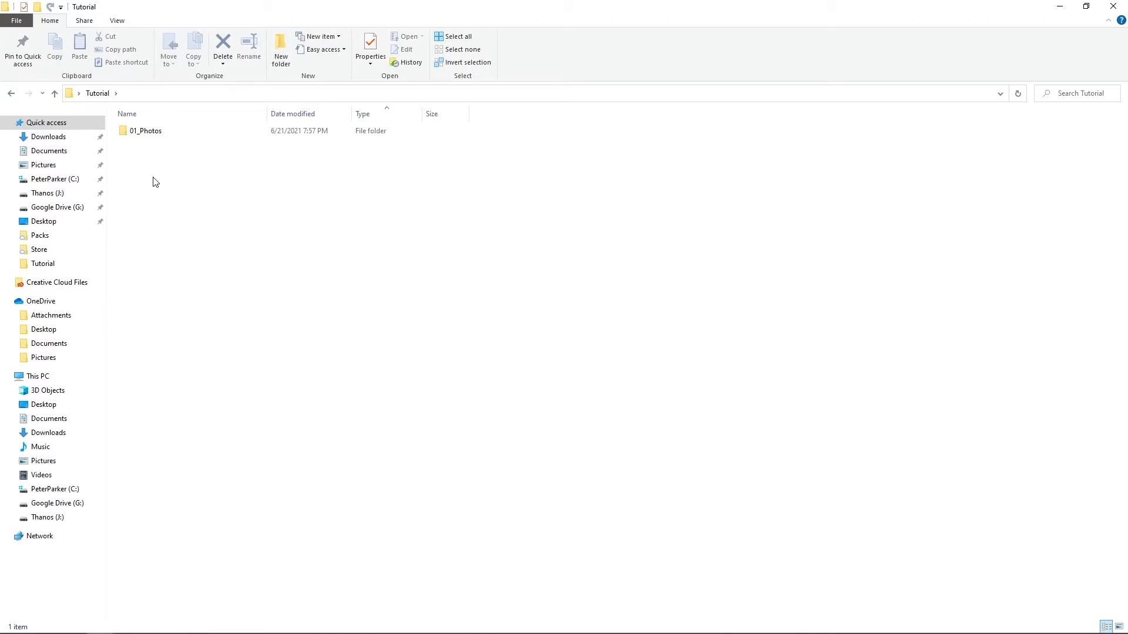
# Step: Create a second folder named 02_DNG inside the Tutorial folder
pyautogui.hotkey('ctrl', 'shift', 'n')
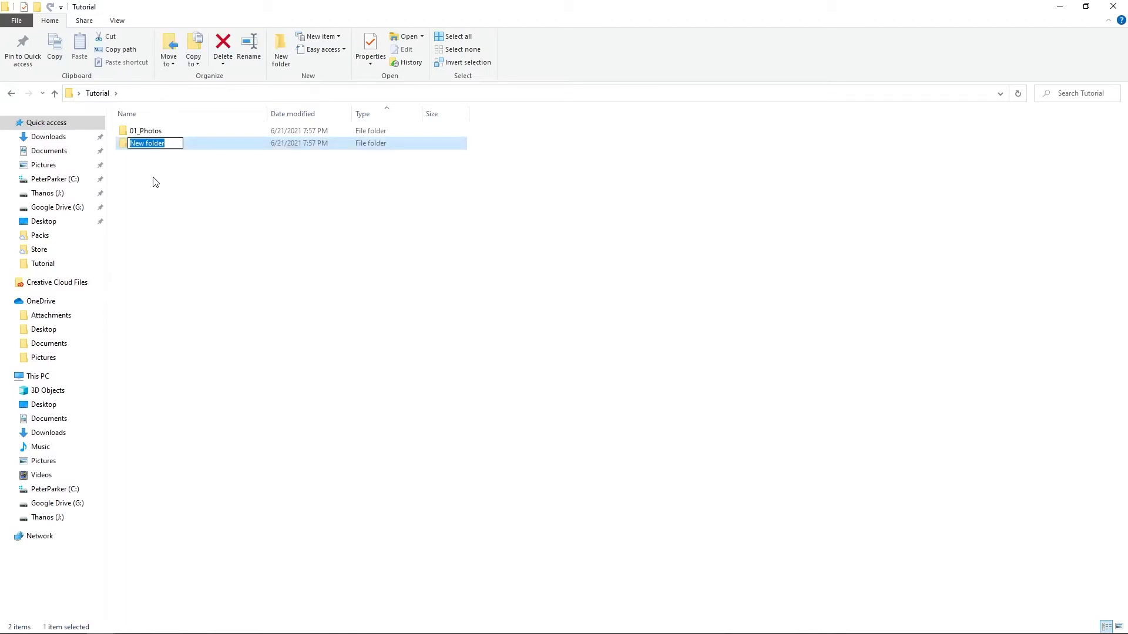
pyautogui.write('02_DNG')
pyautogui.press('Return')
# Step: Copy the colour chart raw photo IMG_1511.CR2 from 01_Photos into the 02_DNG folder
pyautogui.doubleClick(145, 131)
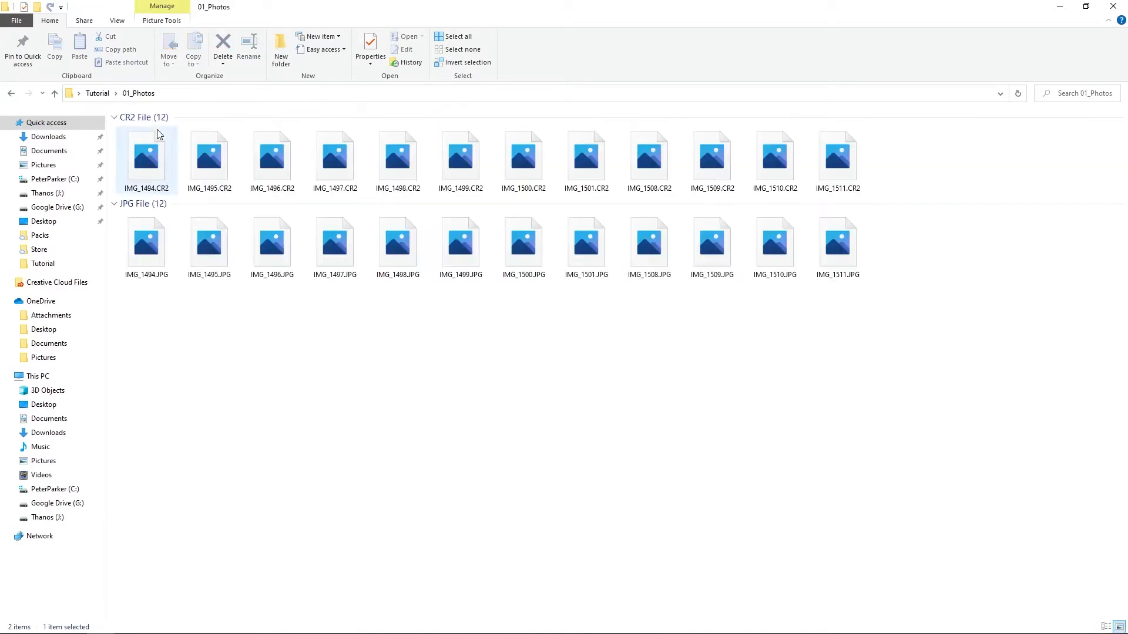
pyautogui.click(833, 160)
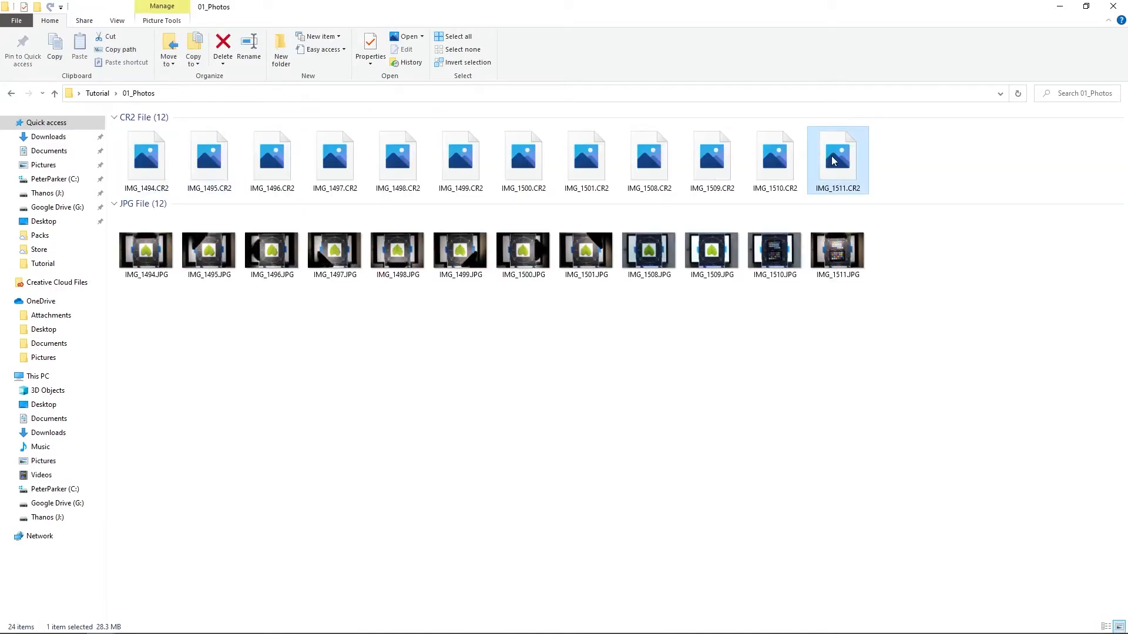
pyautogui.click(54, 93)
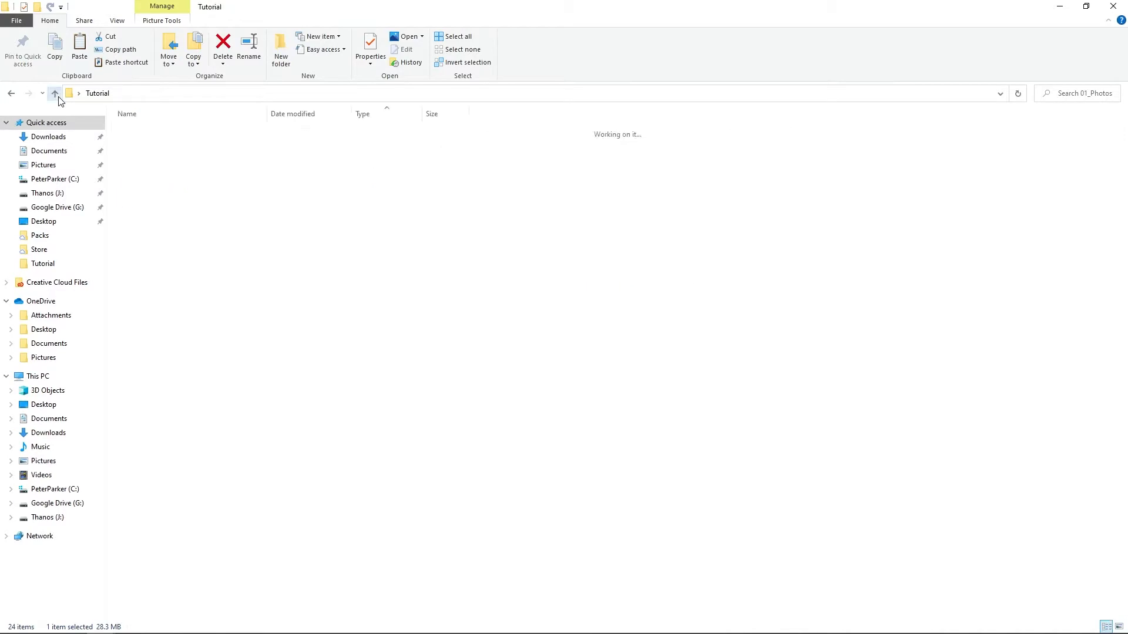
pyautogui.doubleClick(148, 151)
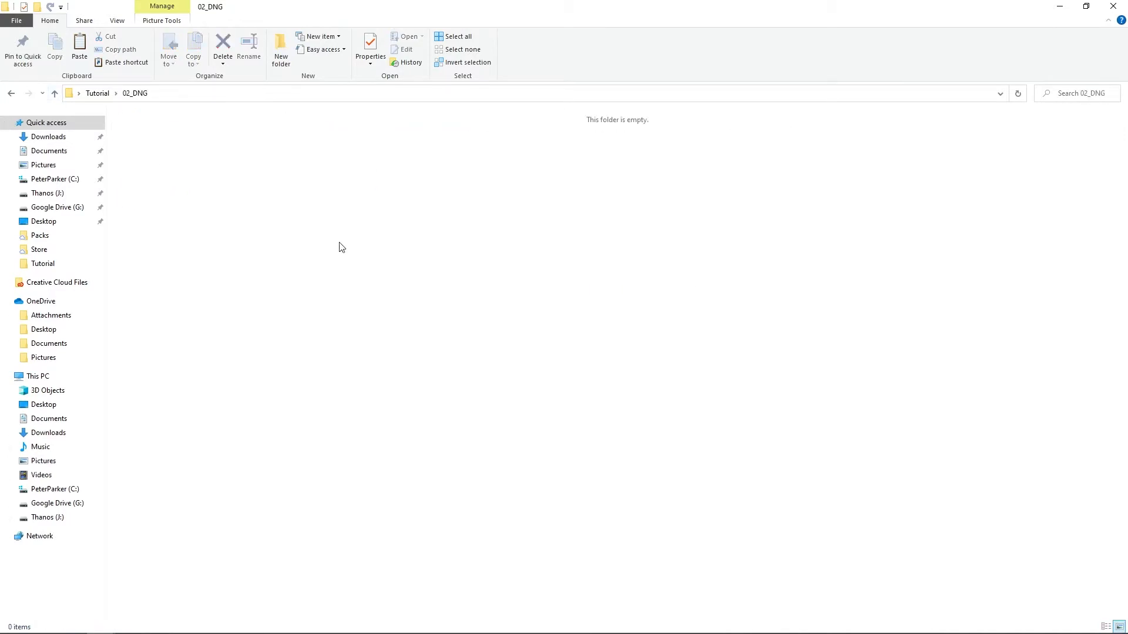
pyautogui.hotkey('ctrl', 'v')
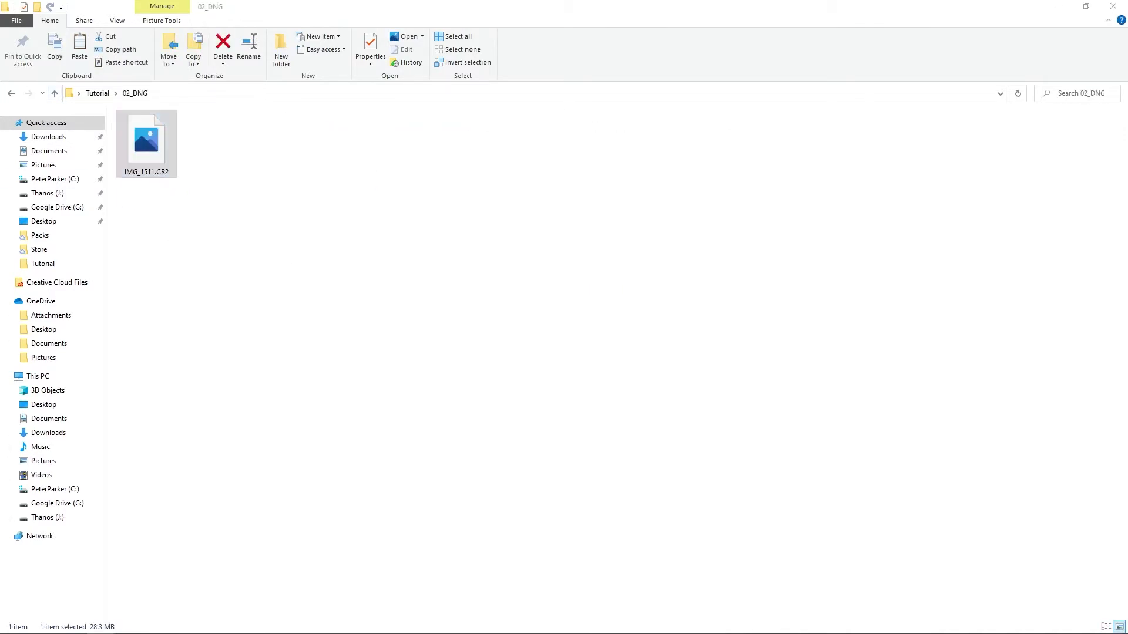
# Step: In Adobe DNG Converter, convert the raw image in the 02_DNG folder to .dng in the same location and close the converter
pyautogui.moveTo(463, 211); pyautogui.dragTo(464, 162)
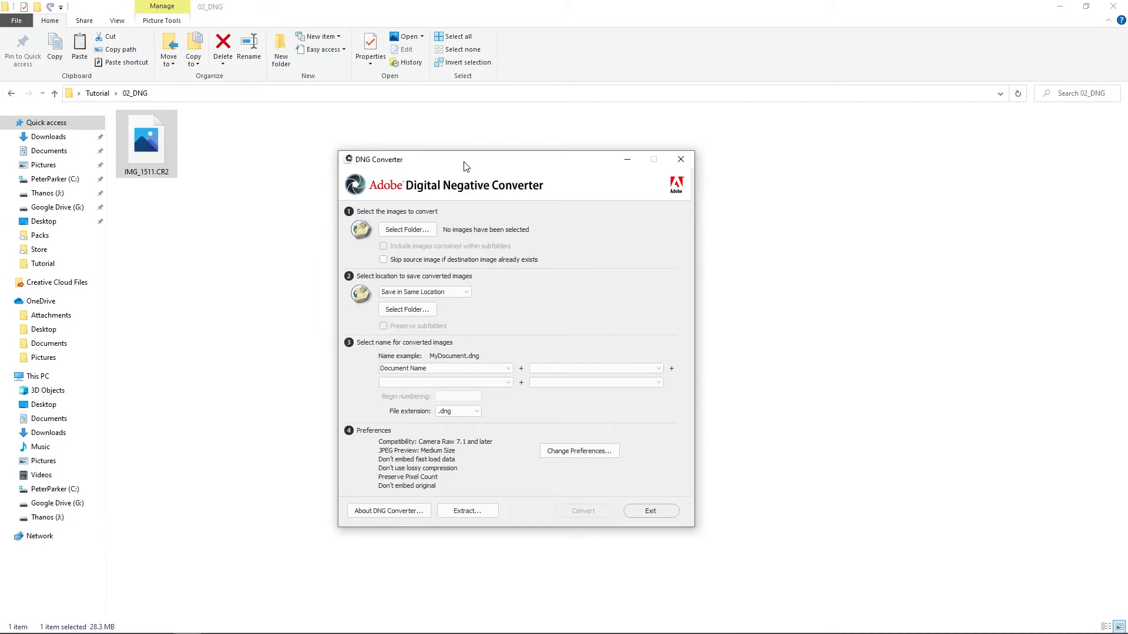
pyautogui.click(406, 229)
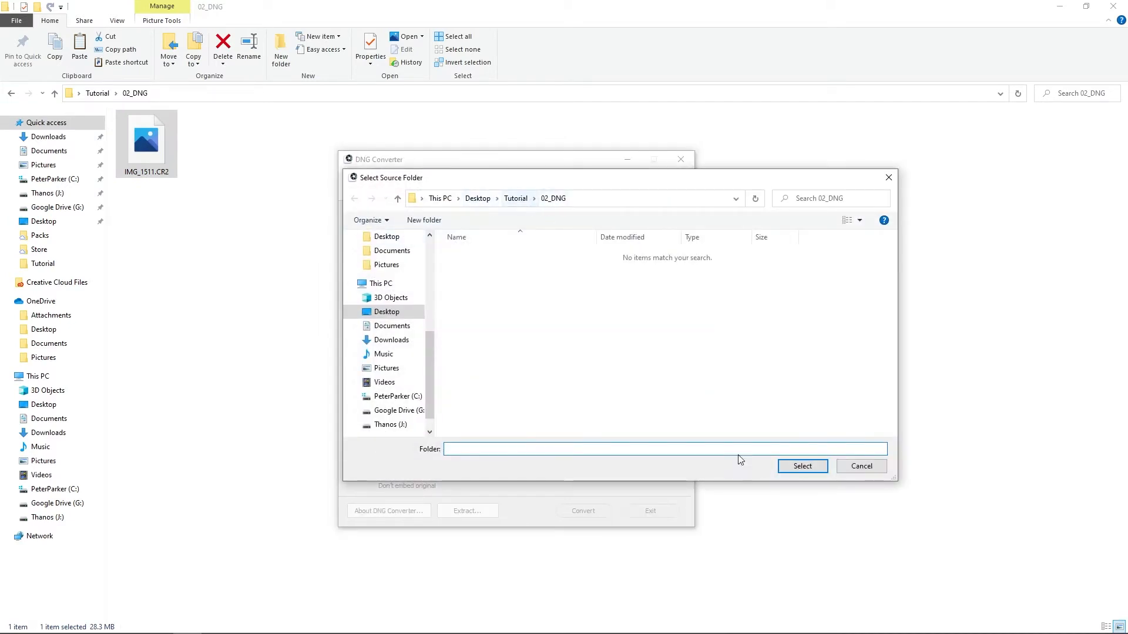
pyautogui.click(803, 466)
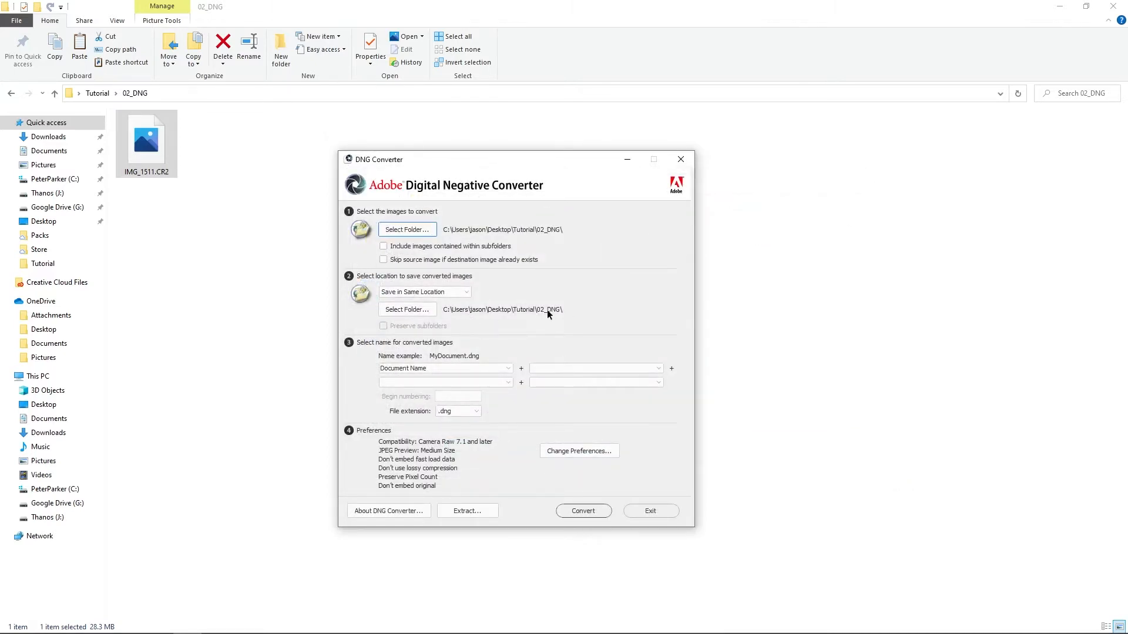
pyautogui.click(585, 511)
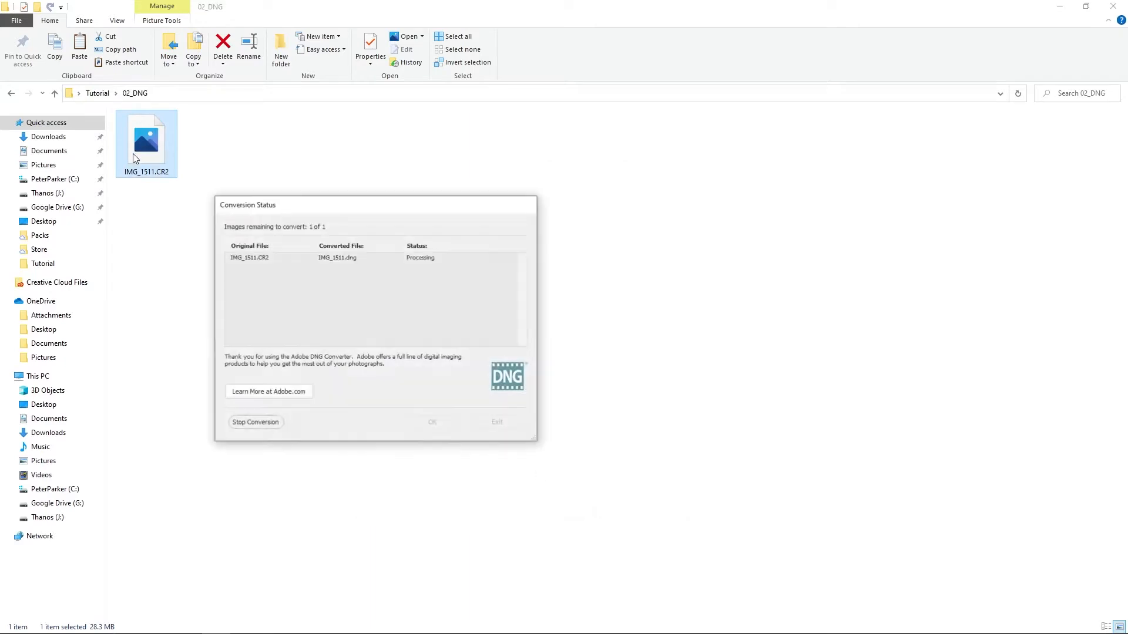
pyautogui.click(439, 423)
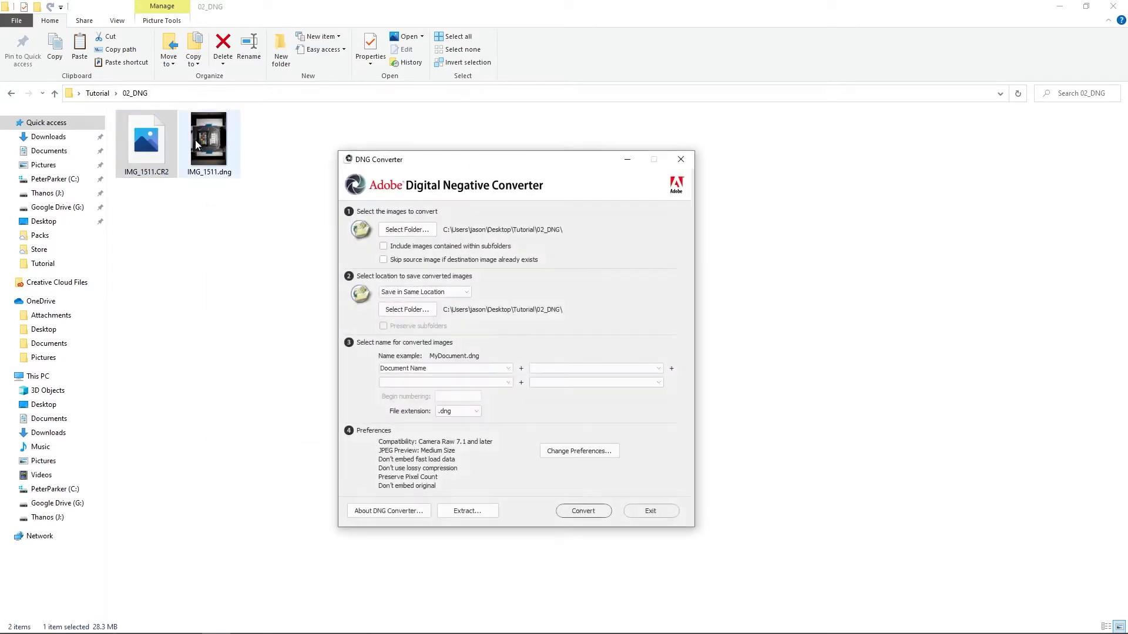
pyautogui.click(680, 161)
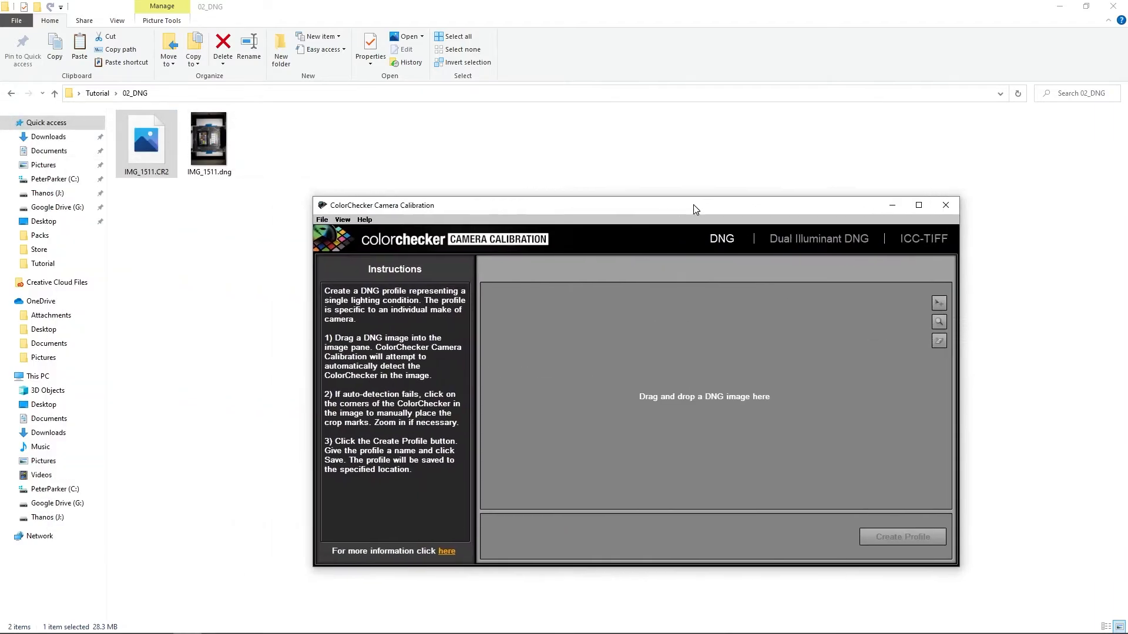
# Step: Load IMG_1511.dng into ColorChecker Camera Calibration and align the crop mark near the chart's brown patch with the chart corner
pyautogui.moveTo(693, 204); pyautogui.dragTo(693, 184)
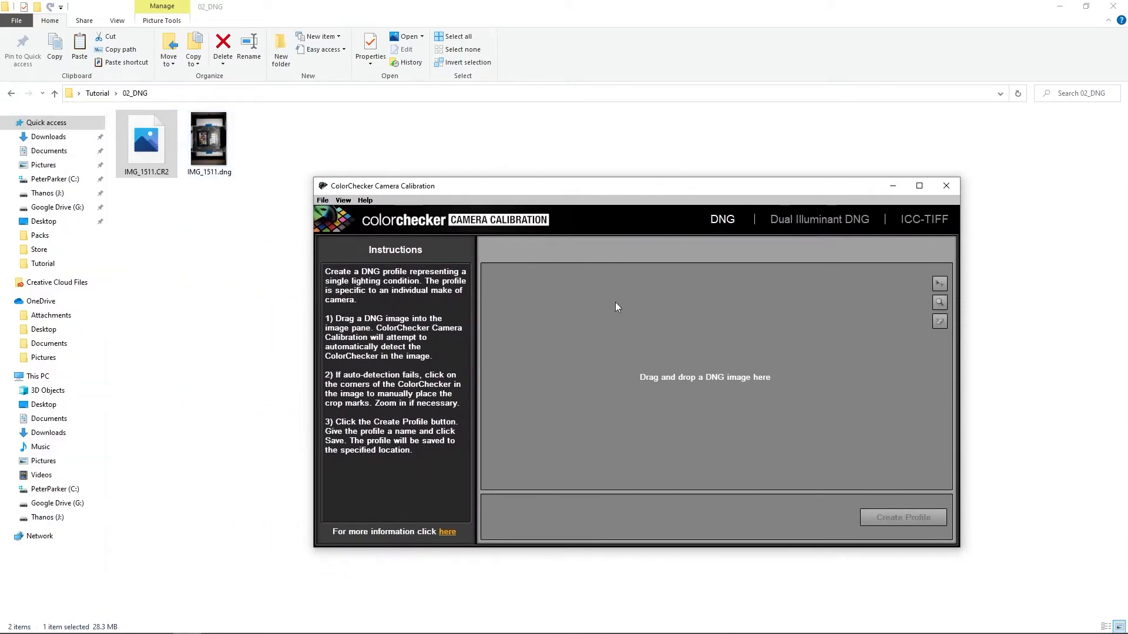
pyautogui.moveTo(196, 139); pyautogui.dragTo(705, 357)
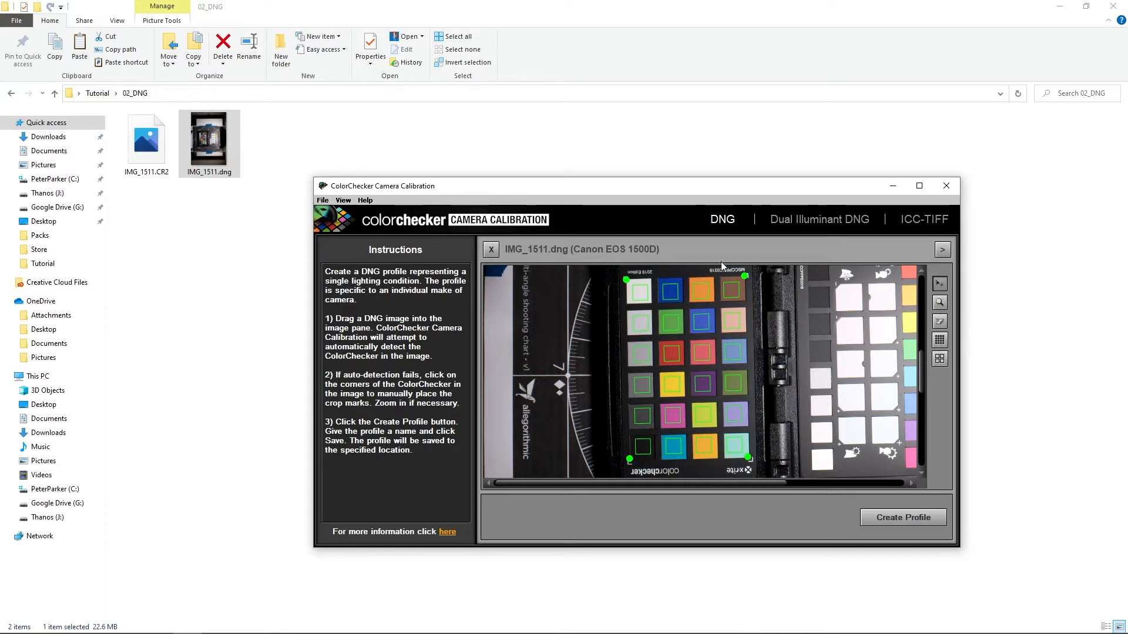
pyautogui.moveTo(745, 276)
pyautogui.mouseDown()
pyautogui.moveTo(747, 288)
pyautogui.moveTo(750, 279)
pyautogui.mouseUp()
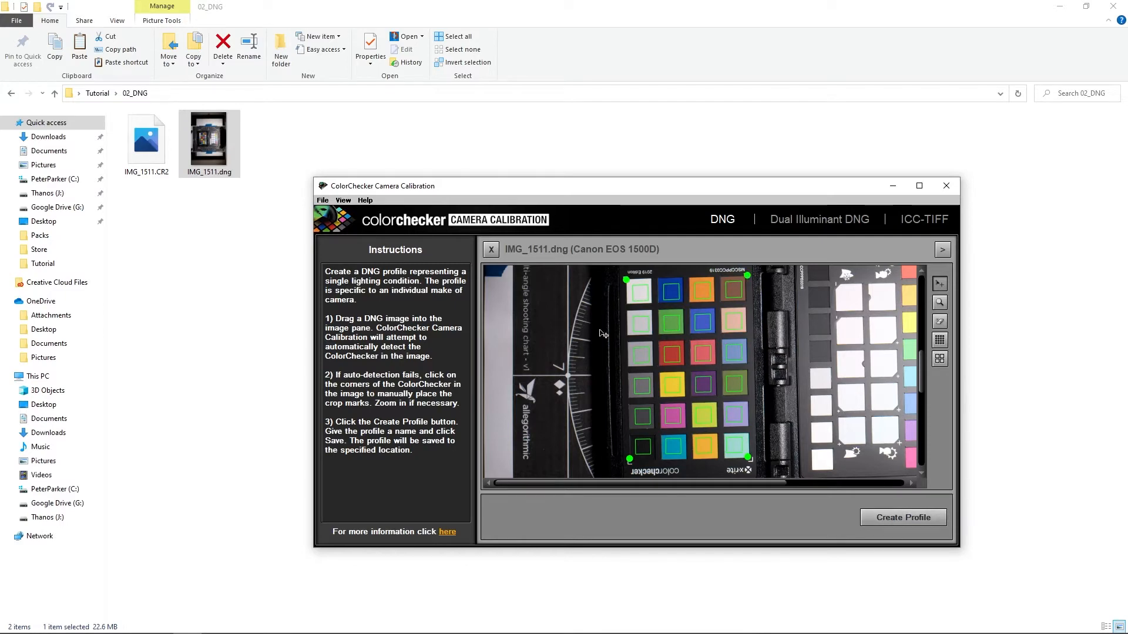
# Step: Create a camera profile from the chart image and save it as Leaf04 in the CameraProfiles folder
pyautogui.click(923, 519)
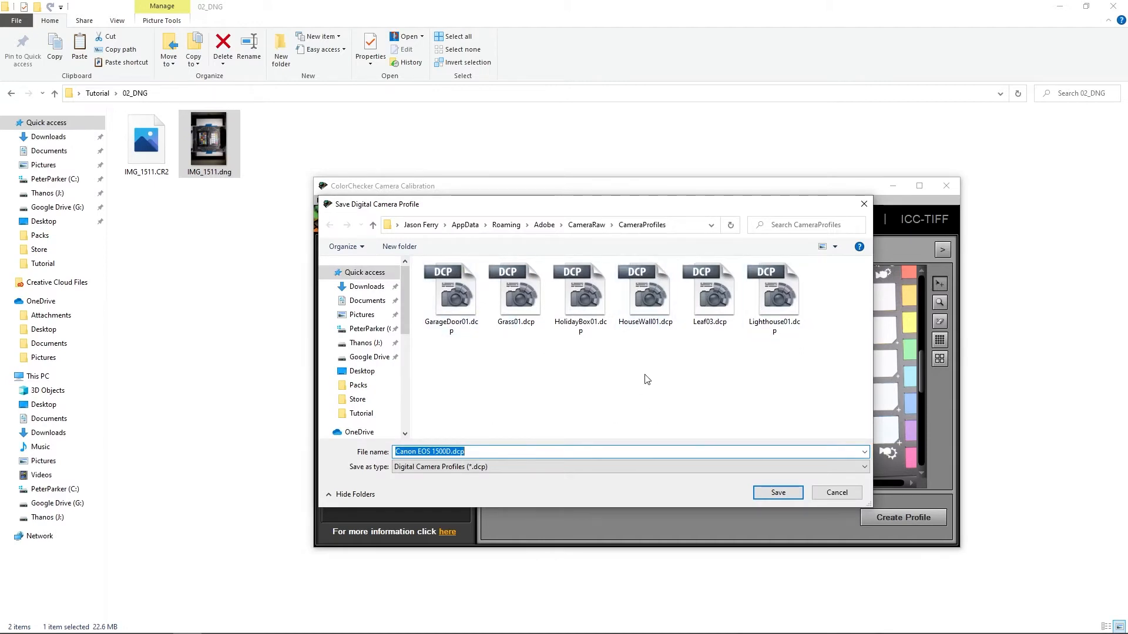
pyautogui.write('L')
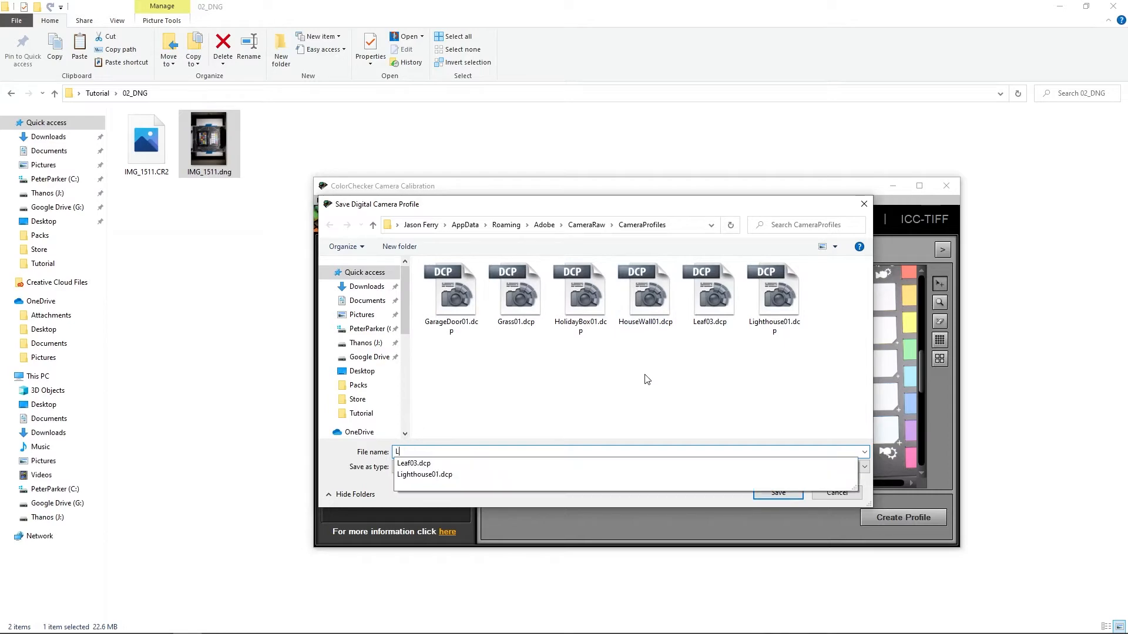
pyautogui.write('eaf04')
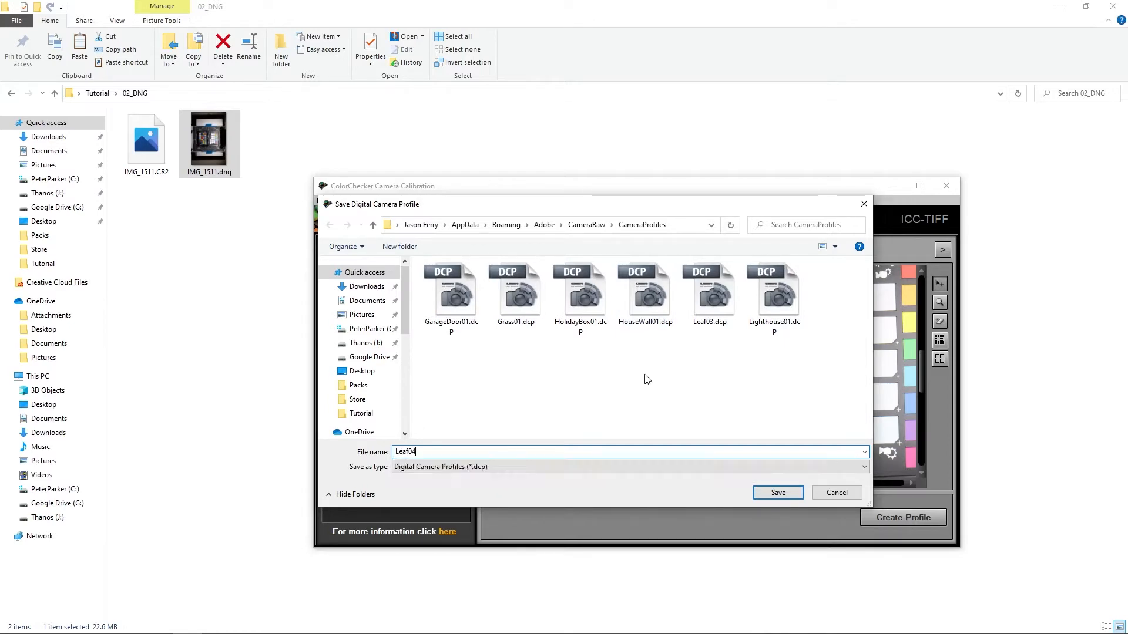
pyautogui.press('Return')
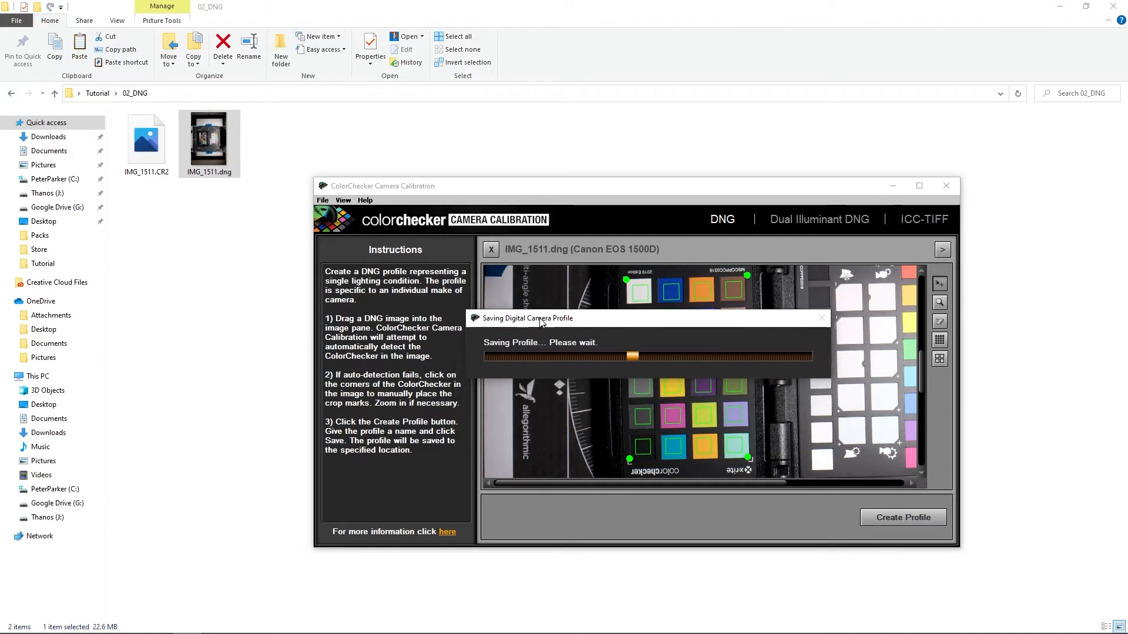
pyautogui.moveTo(530, 341); pyautogui.dragTo(533, 314)
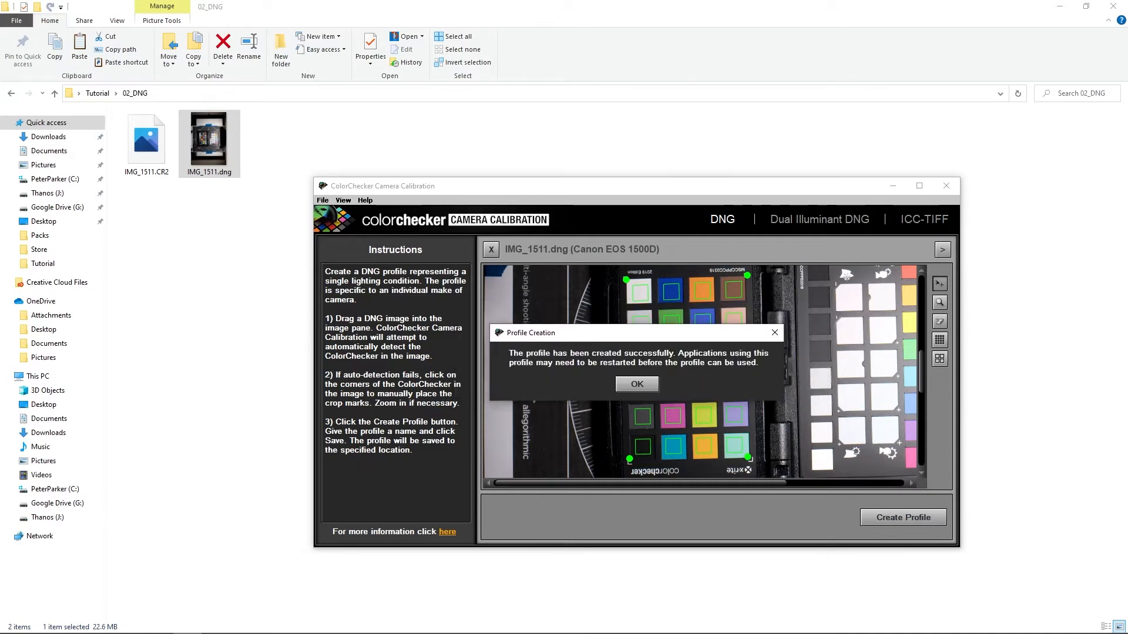
# Step: Close ColorChecker Camera Calibration and create a folder named 03_Catalog inside the Tutorial folder
pyautogui.click(649, 383)
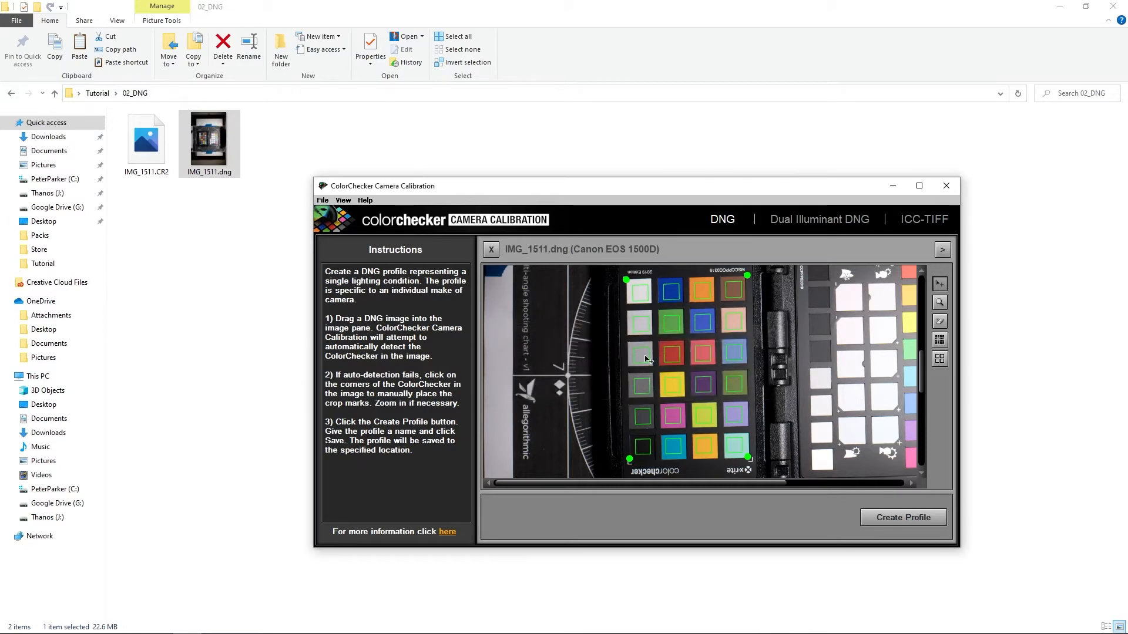
pyautogui.click(946, 186)
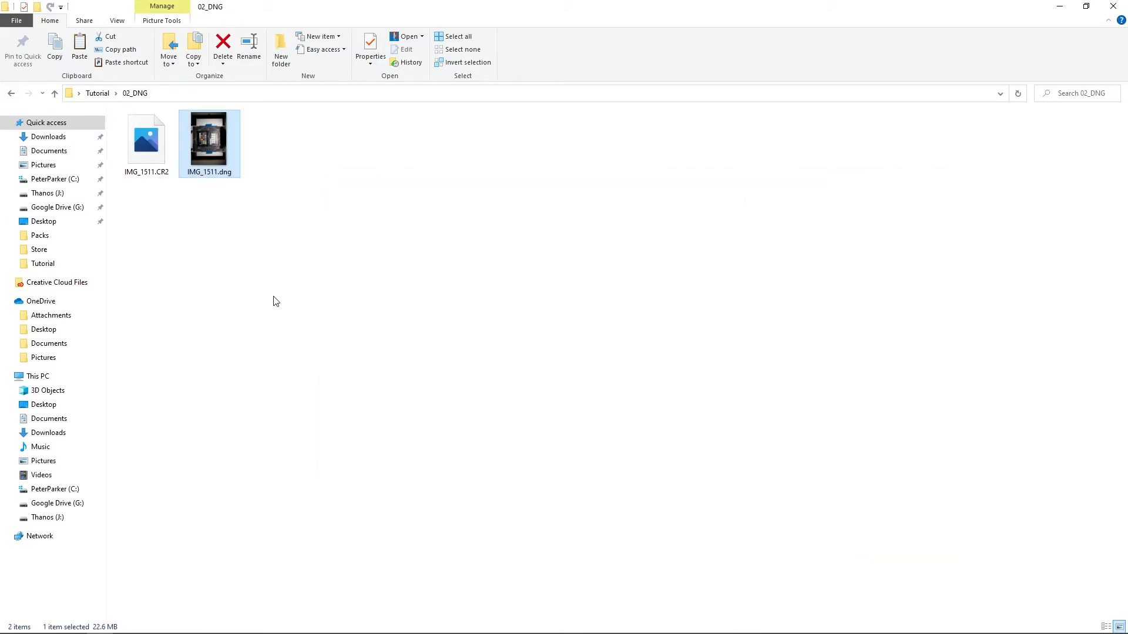
pyautogui.click(54, 94)
pyautogui.click(300, 239)
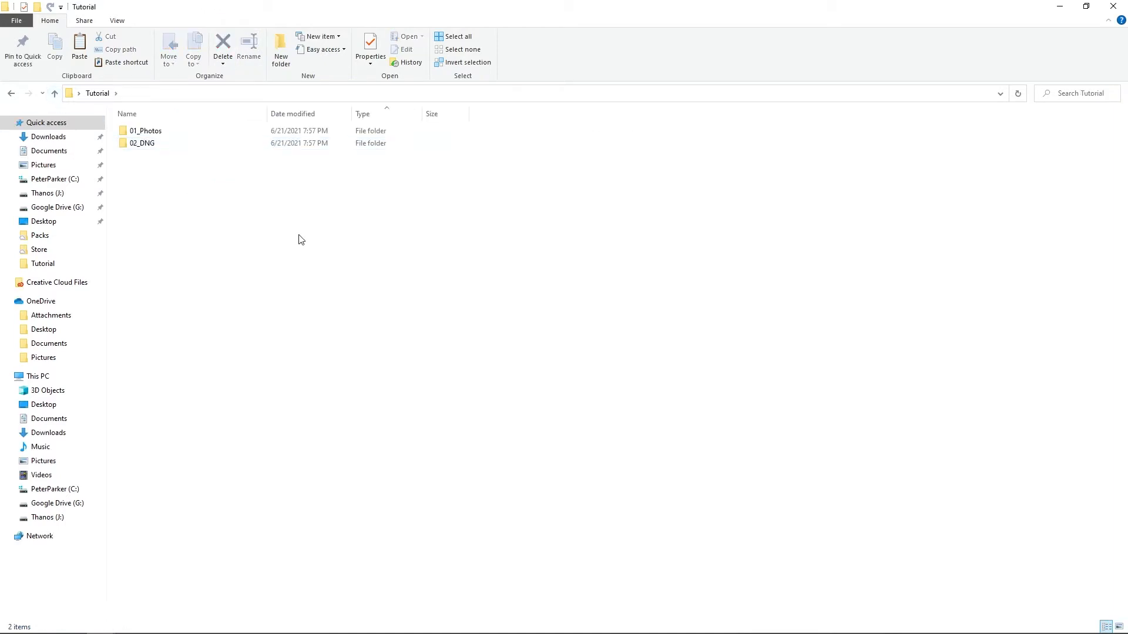
pyautogui.hotkey('ctrl', 'shift', 'n')
pyautogui.write('03')
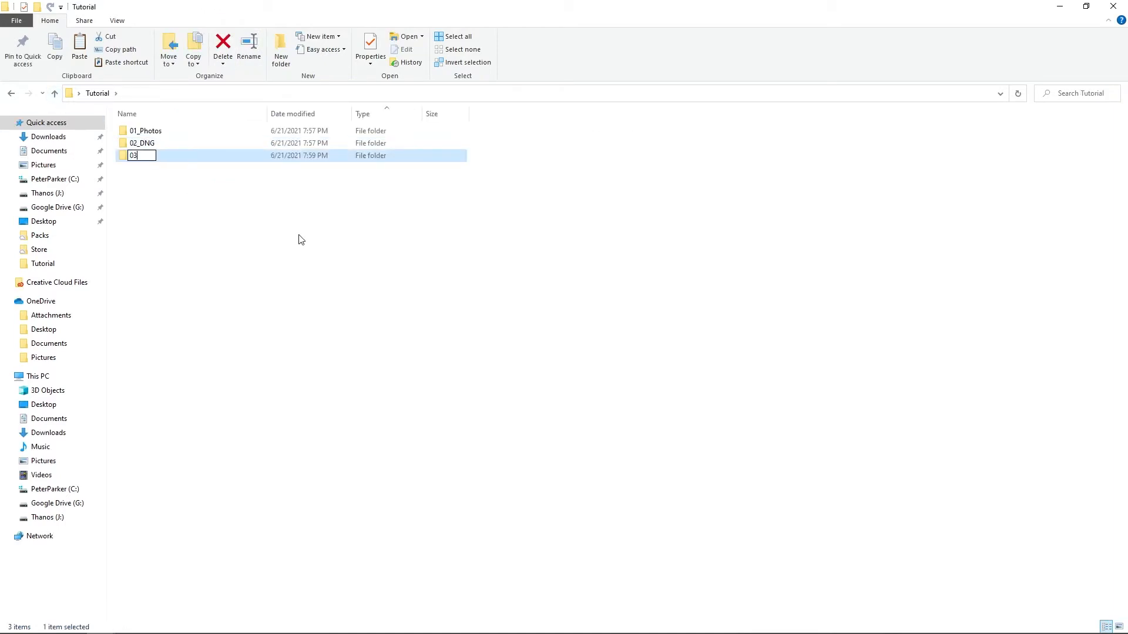
pyautogui.write('_Catalog')
pyautogui.press('Return')
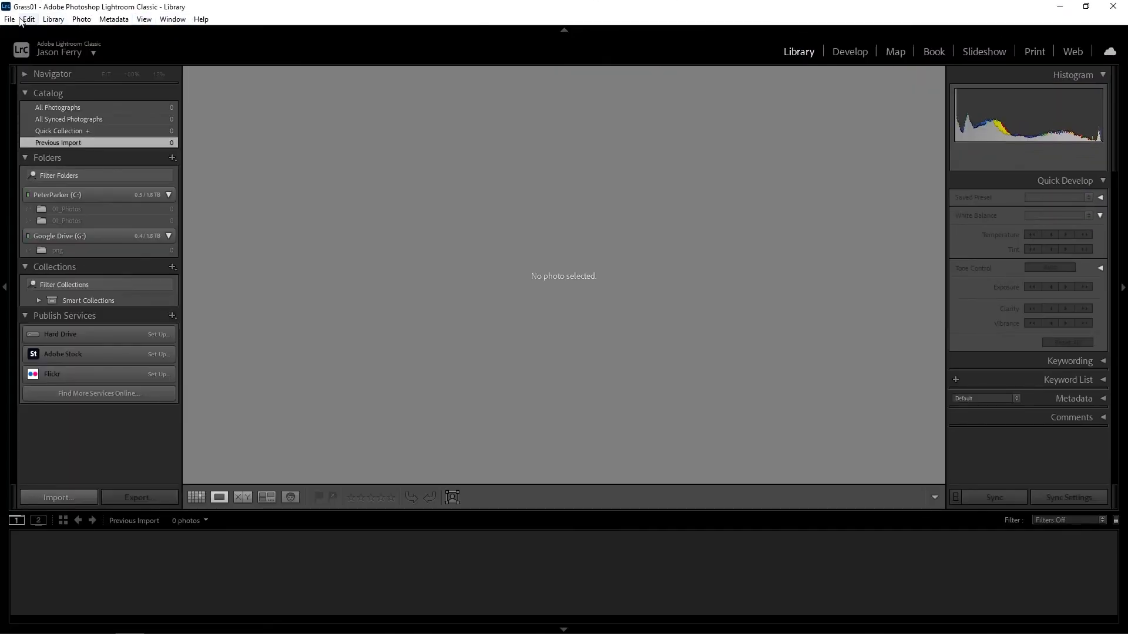
# Step: In Lightroom Classic, create a new catalog named Tutorial in Desktop > Tutorial > 03_Catalog and back up the Grass01 catalog being closed
pyautogui.click(10, 18)
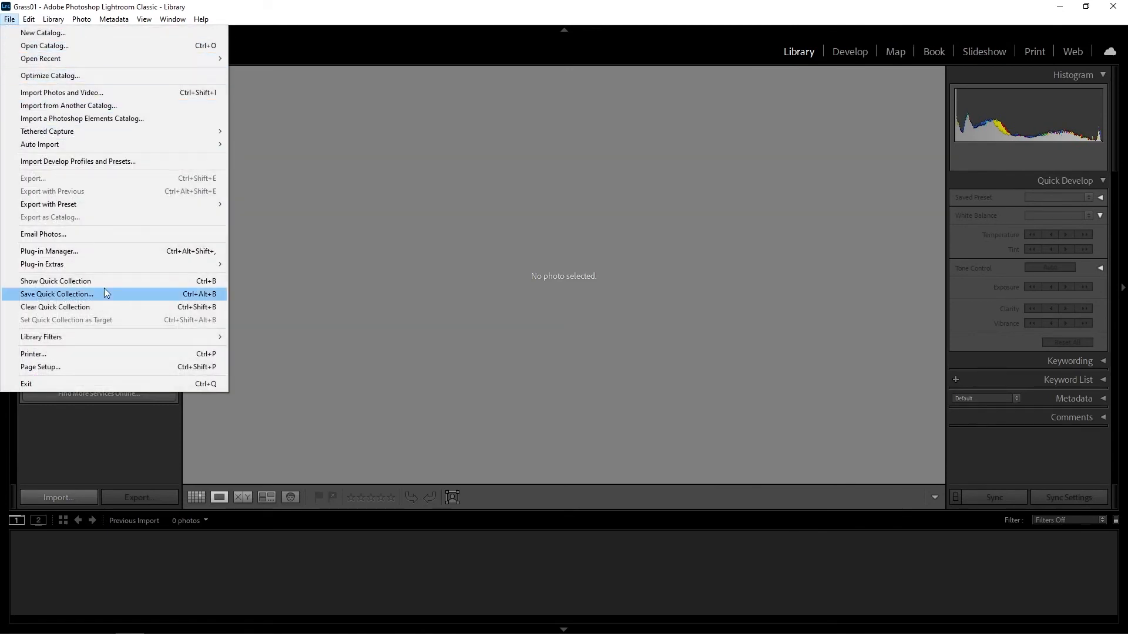
pyautogui.click(44, 33)
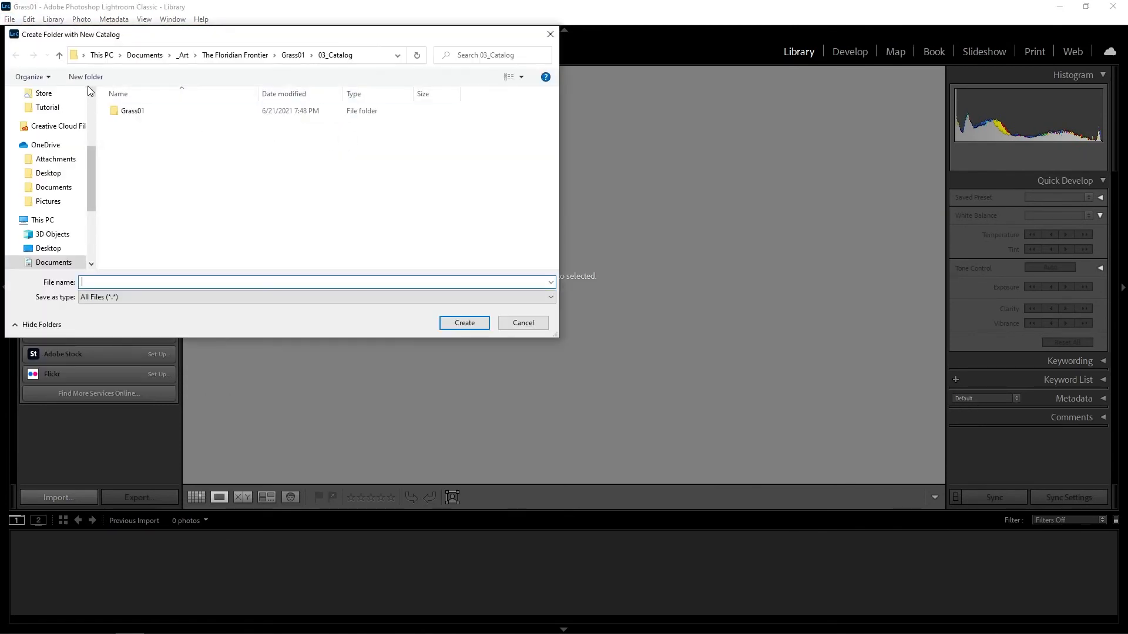
pyautogui.click(50, 249)
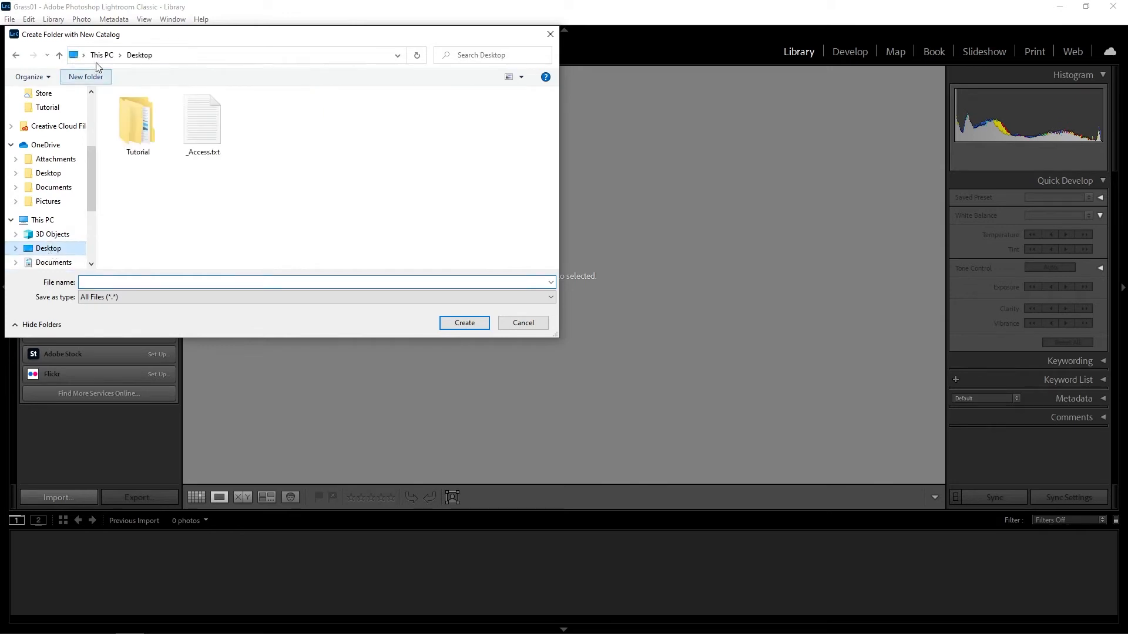
pyautogui.doubleClick(136, 117)
pyautogui.doubleClick(141, 141)
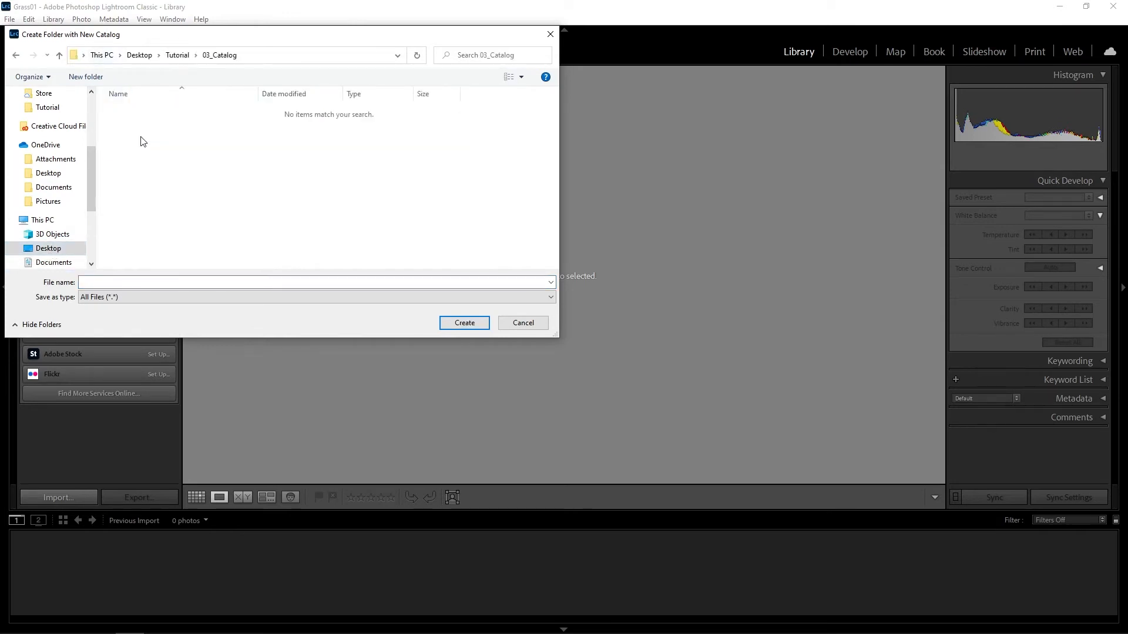
pyautogui.click(114, 280)
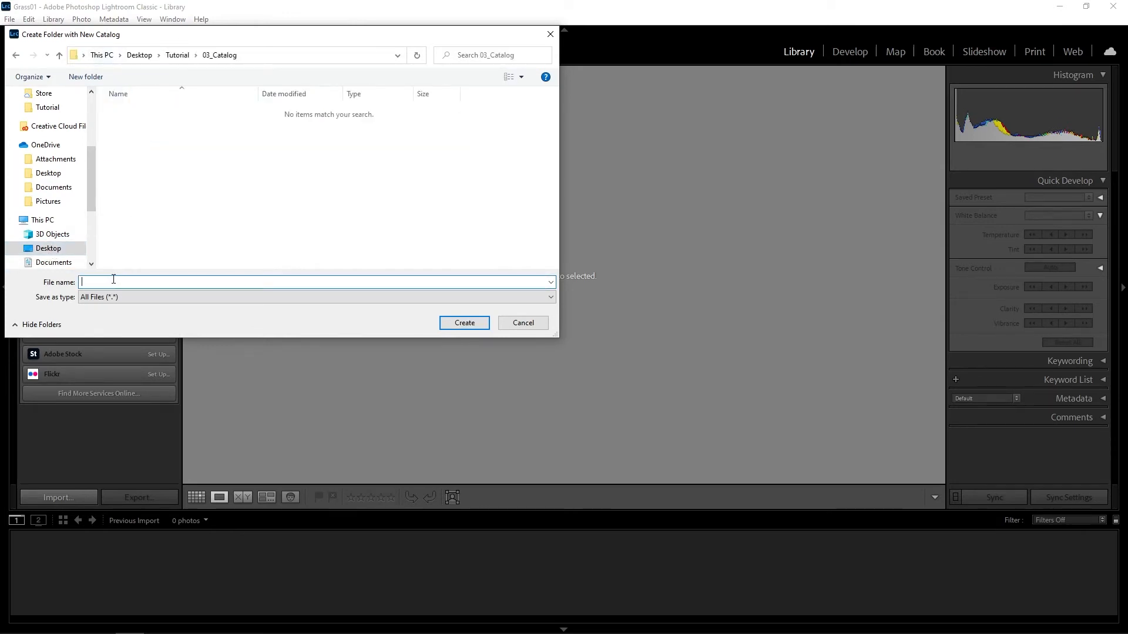
pyautogui.write('Tutorial')
pyautogui.press('Return')
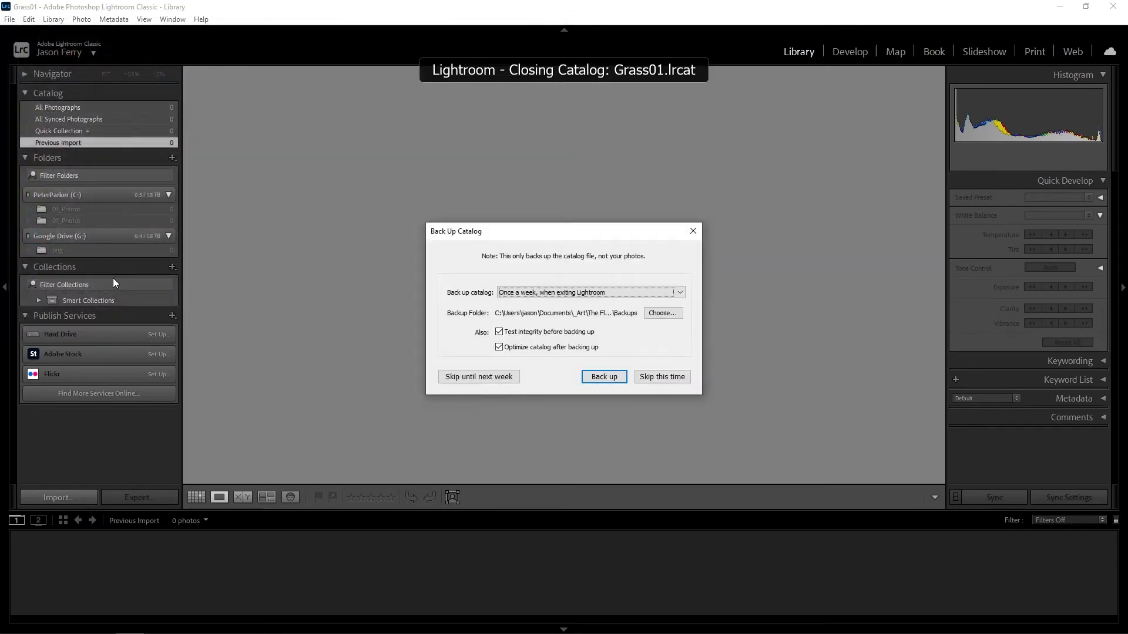
pyautogui.click(601, 379)
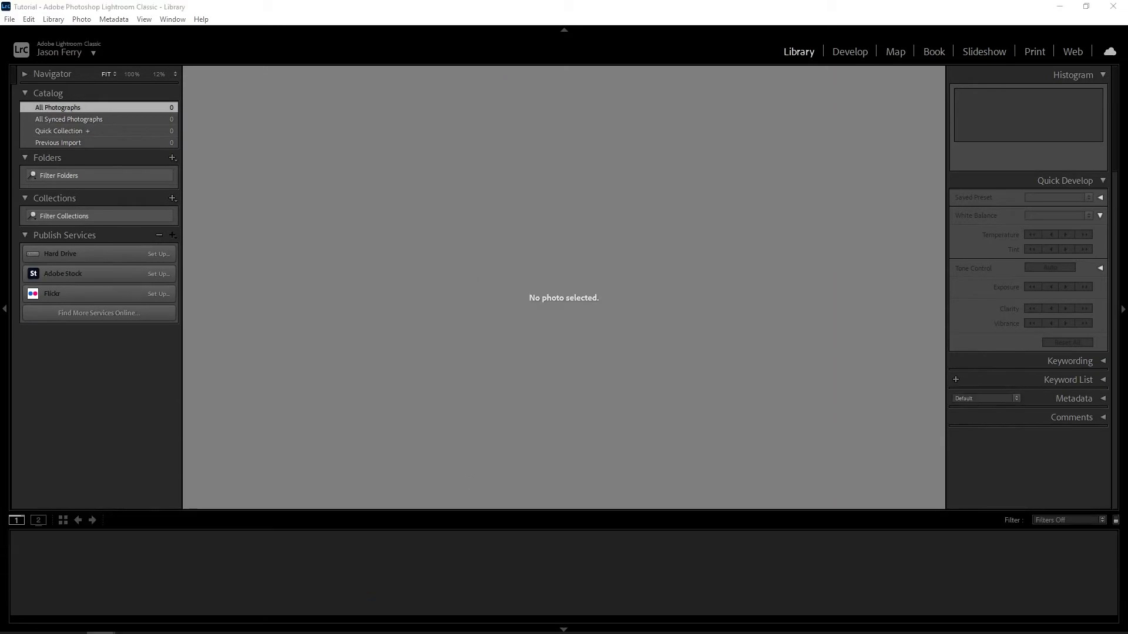
# Step: Import all the CR2 raw photos, IMG_1494 to IMG_1511, from the 01_Photos folder into the Tutorial catalog
pyautogui.moveTo(114, 627)
pyautogui.click(213, 576)
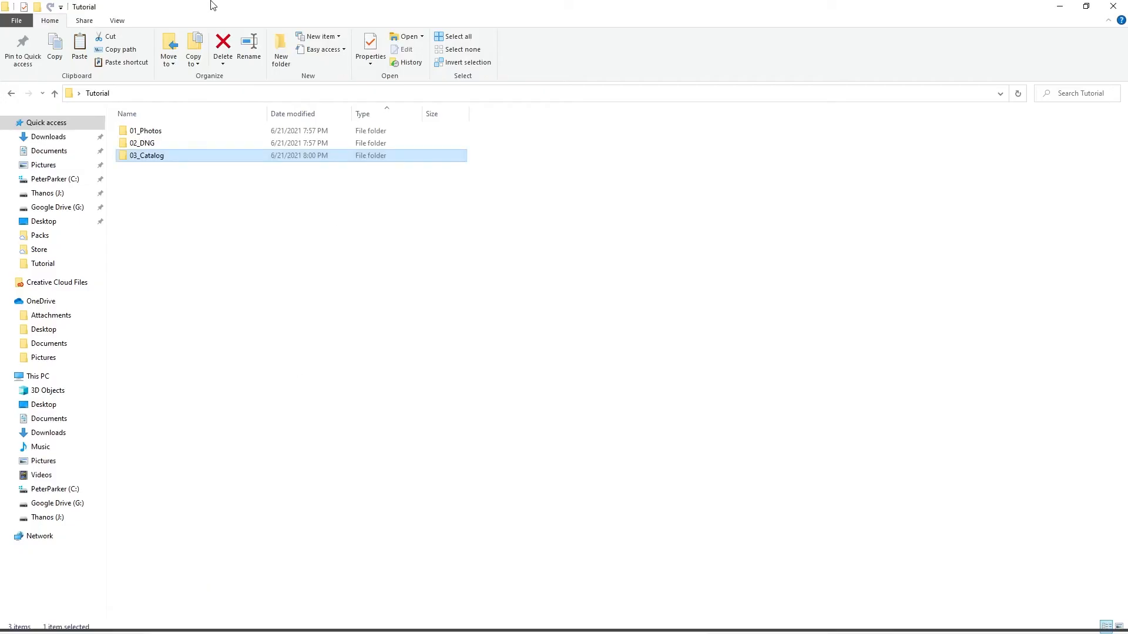
pyautogui.moveTo(214, 7); pyautogui.dragTo(700, 101)
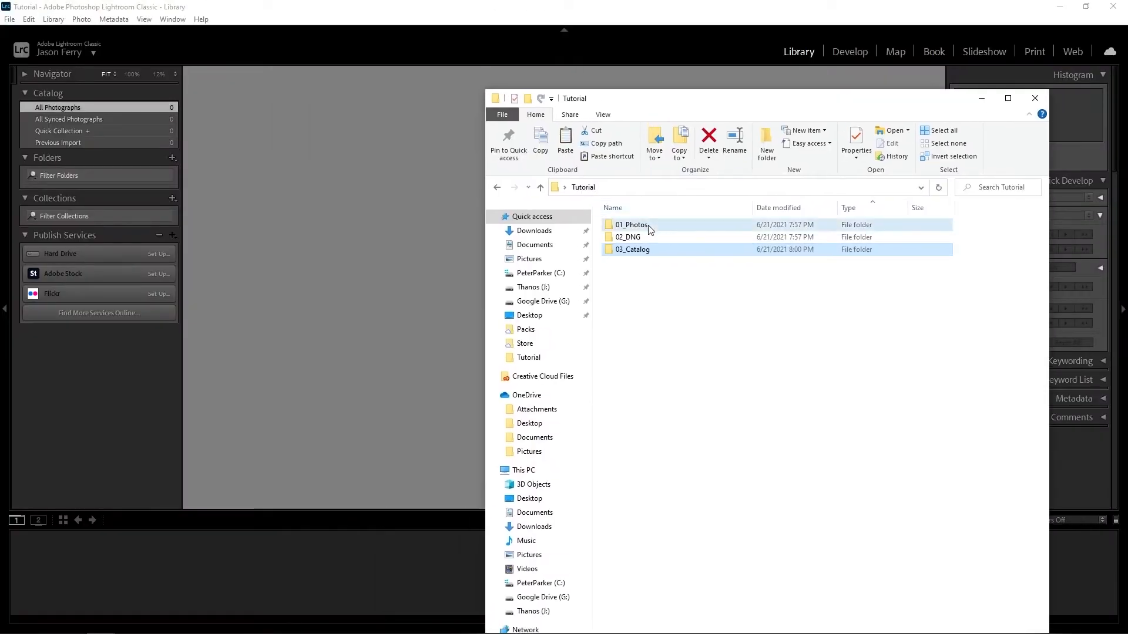
pyautogui.doubleClick(653, 224)
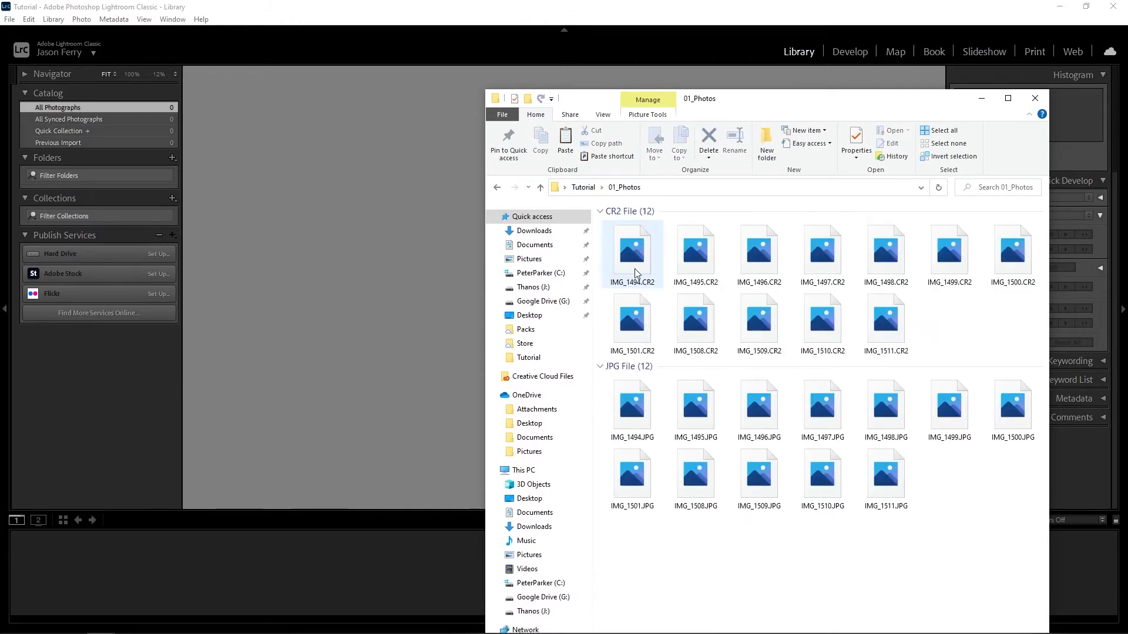
pyautogui.click(636, 273)
pyautogui.keyDown('shift'); pyautogui.click(886, 323); pyautogui.keyUp('shift')
pyautogui.moveTo(885, 323); pyautogui.dragTo(380, 257)
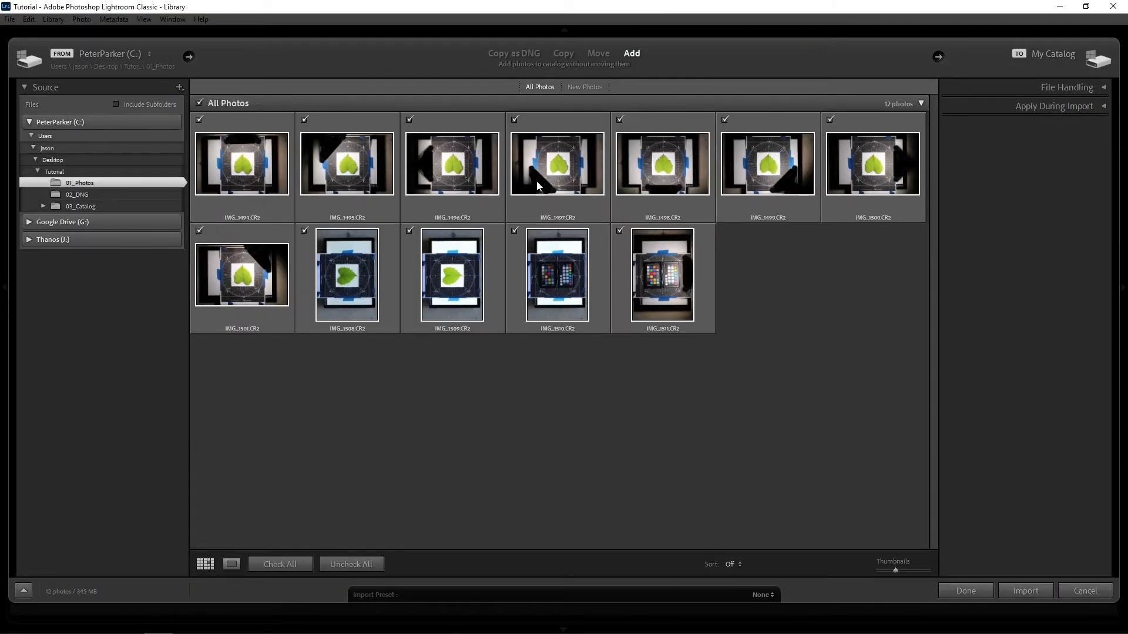
pyautogui.click(1031, 591)
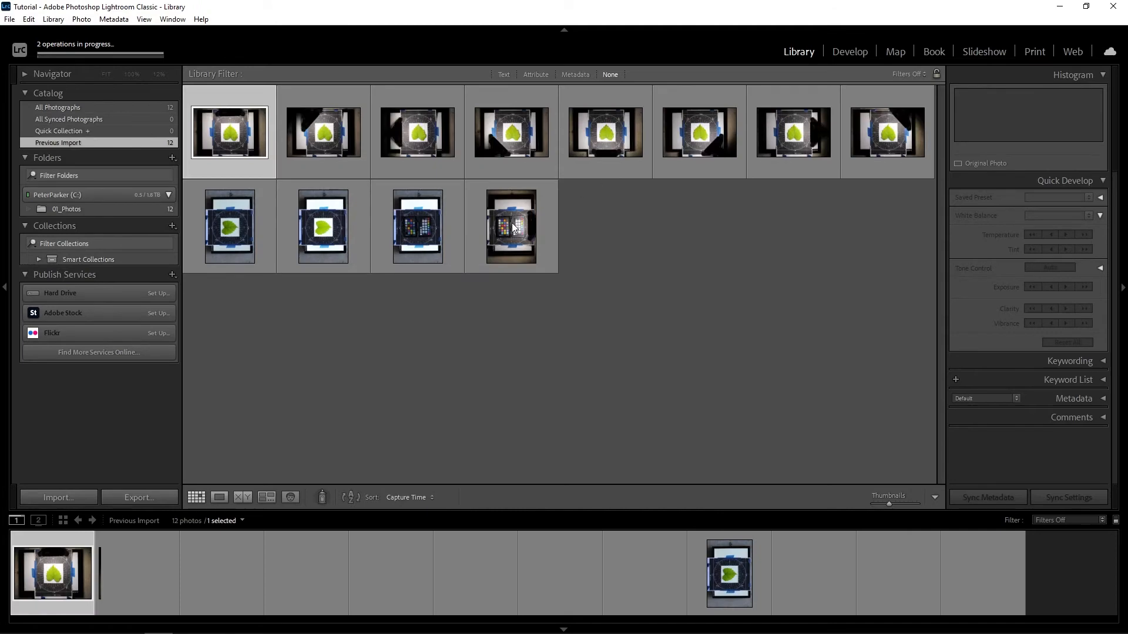
# Step: Open the colour chart photo IMG_1511.CR2 in Develop and set its white balance from a light grey patch on the chart
pyautogui.doubleClick(237, 125)
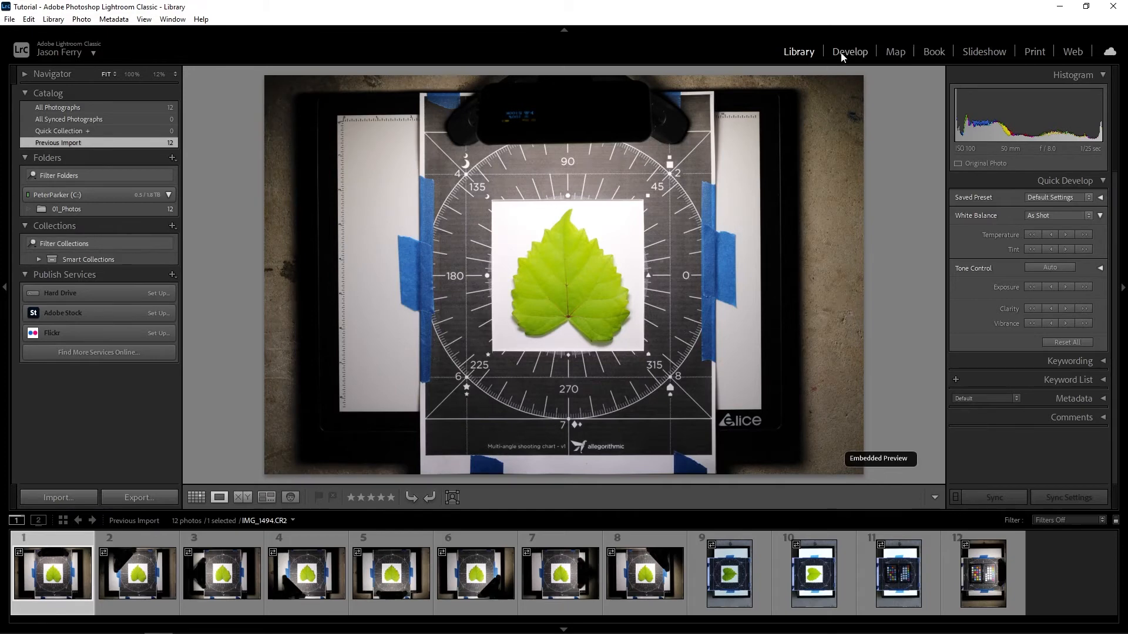
pyautogui.click(846, 53)
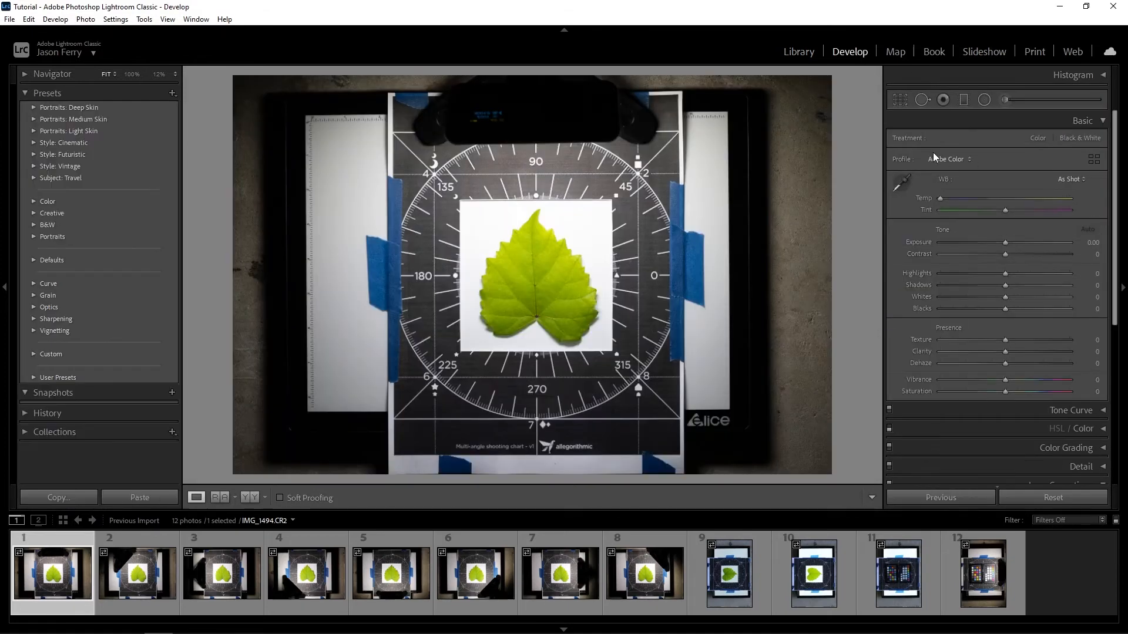
pyautogui.click(979, 579)
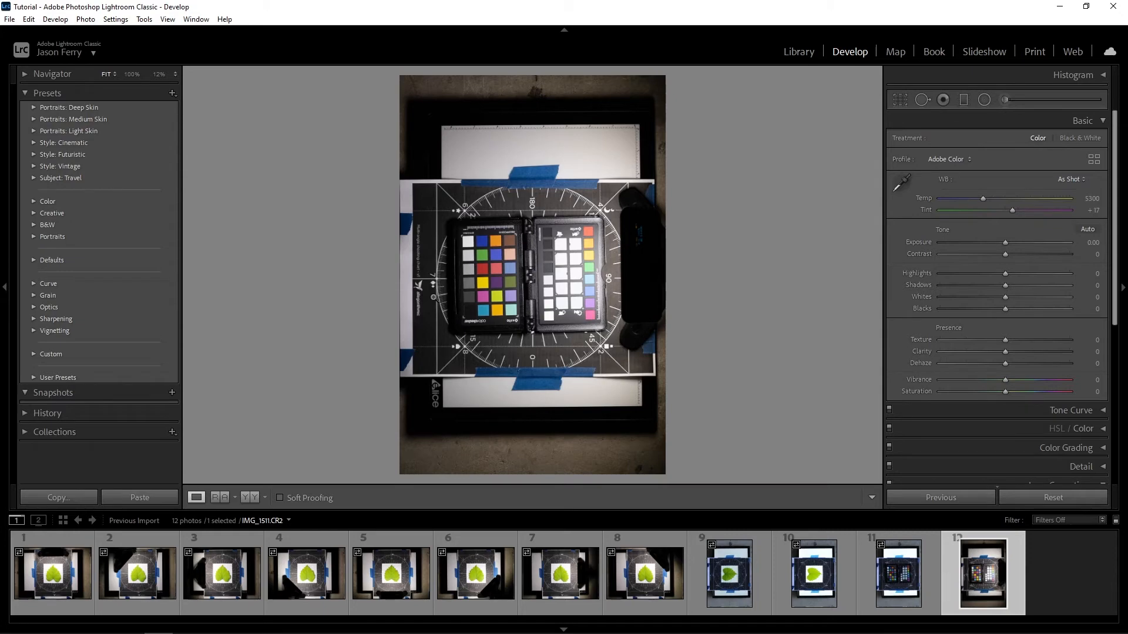
pyautogui.click(903, 185)
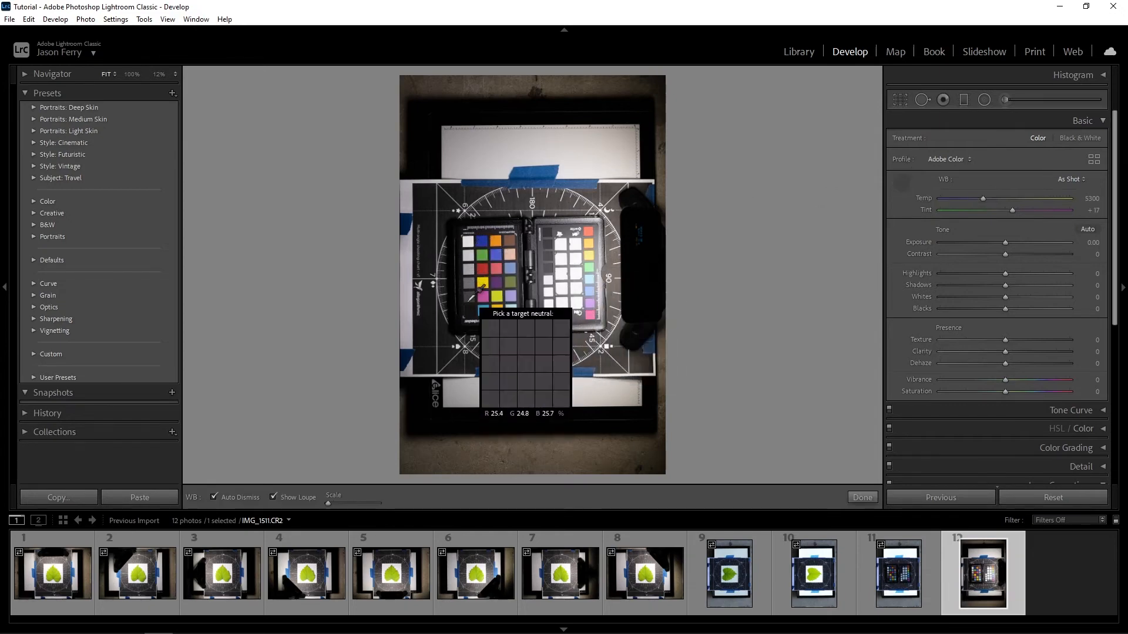
pyautogui.click(471, 267)
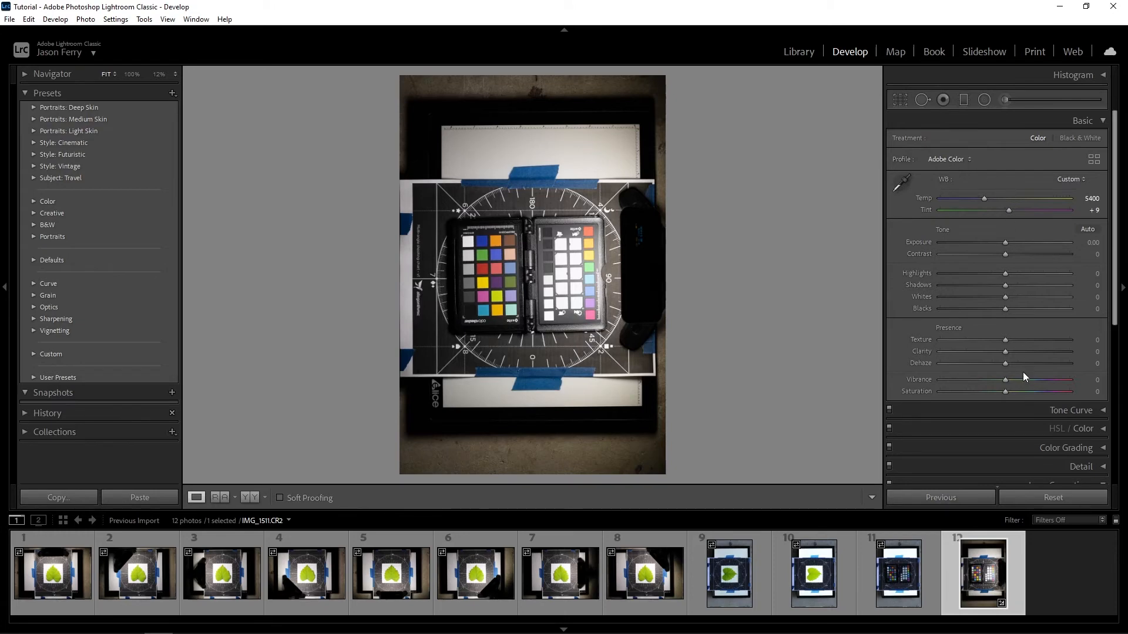
# Step: Apply the Leaf04 camera profile to the colour chart photo IMG_1511.CR2
pyautogui.click(940, 158)
pyautogui.click(995, 260)
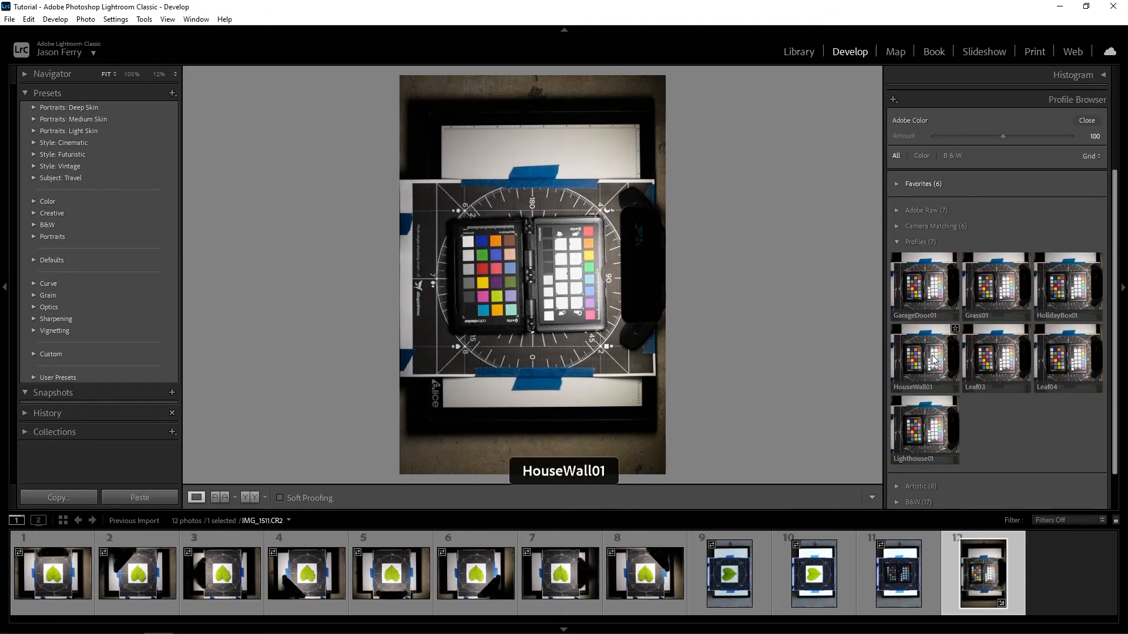
pyautogui.click(1059, 364)
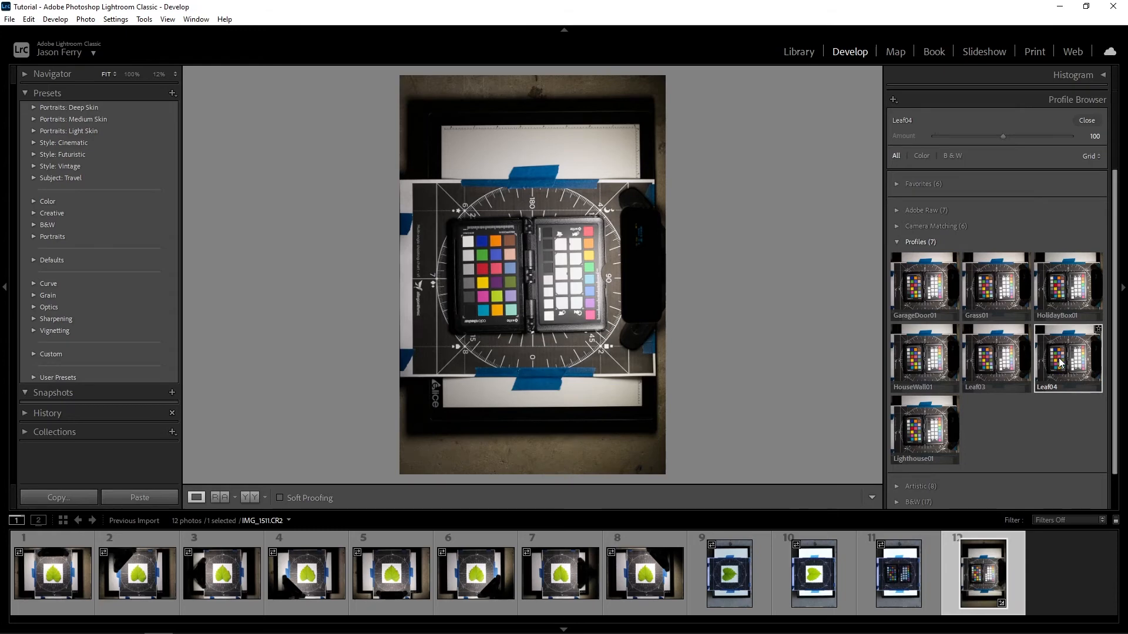
pyautogui.doubleClick(1060, 363)
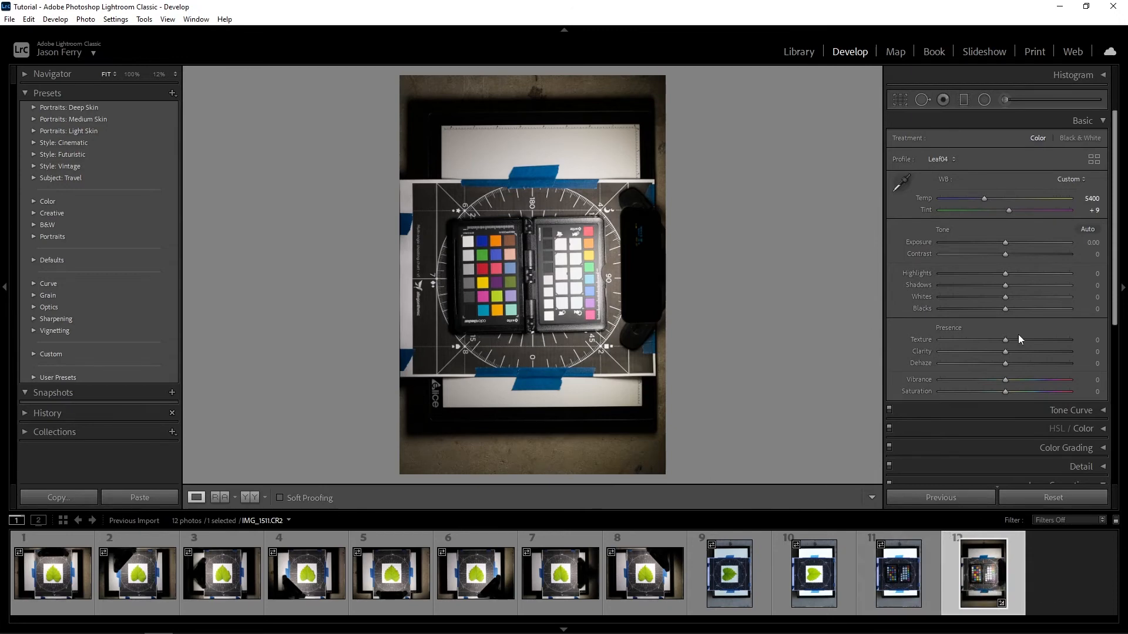
# Step: Rotate the two colour chart photos, IMG_1511.CR2 and IMG_1510.CR2, counterclockwise into landscape orientation
pyautogui.rightClick(573, 245)
pyautogui.moveTo(651, 509)
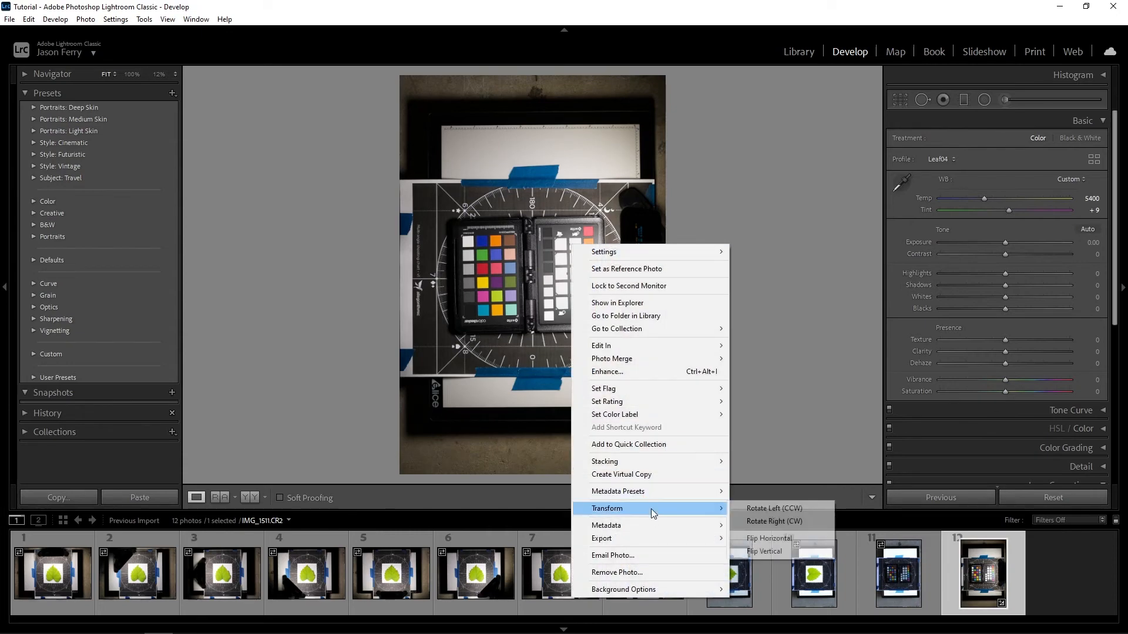
pyautogui.click(767, 509)
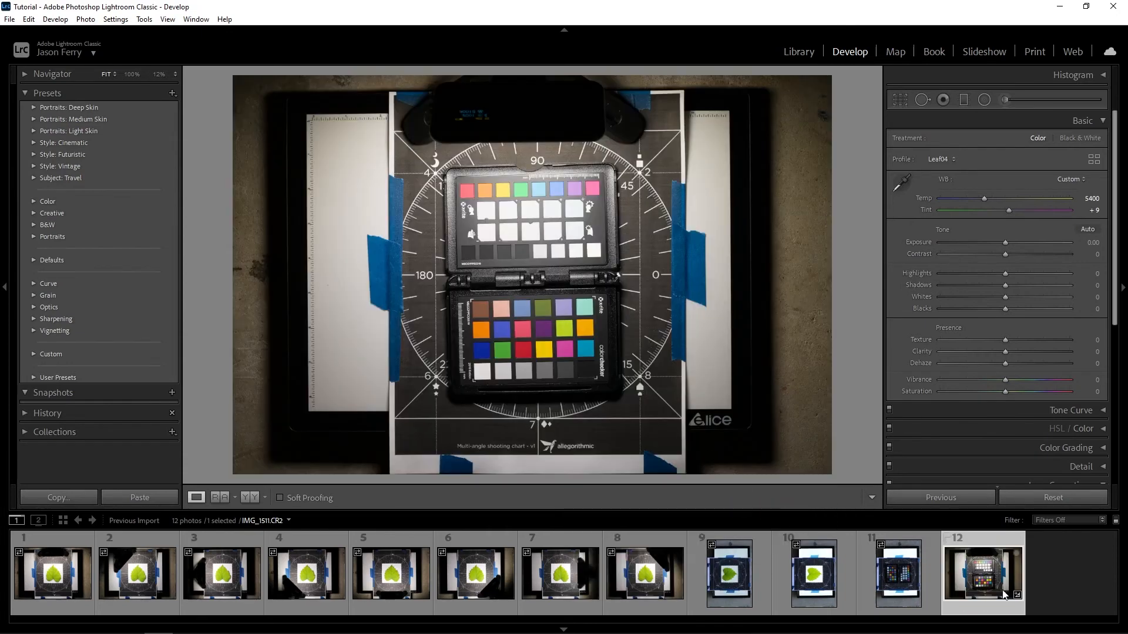
pyautogui.click(902, 576)
pyautogui.rightClick(526, 266)
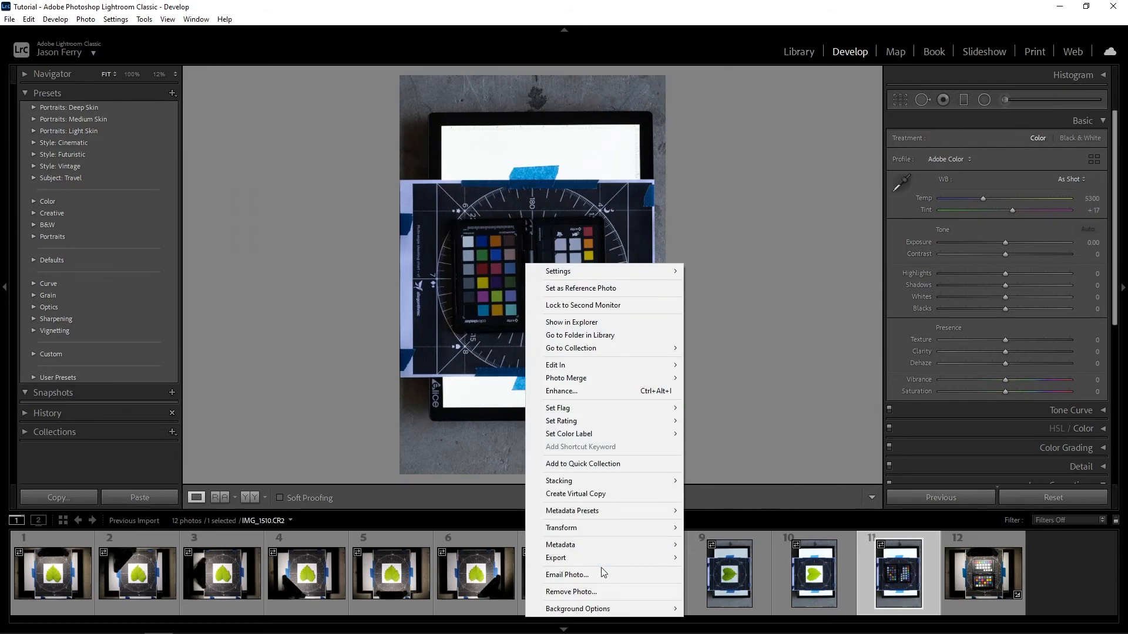
pyautogui.moveTo(608, 529)
pyautogui.click(722, 528)
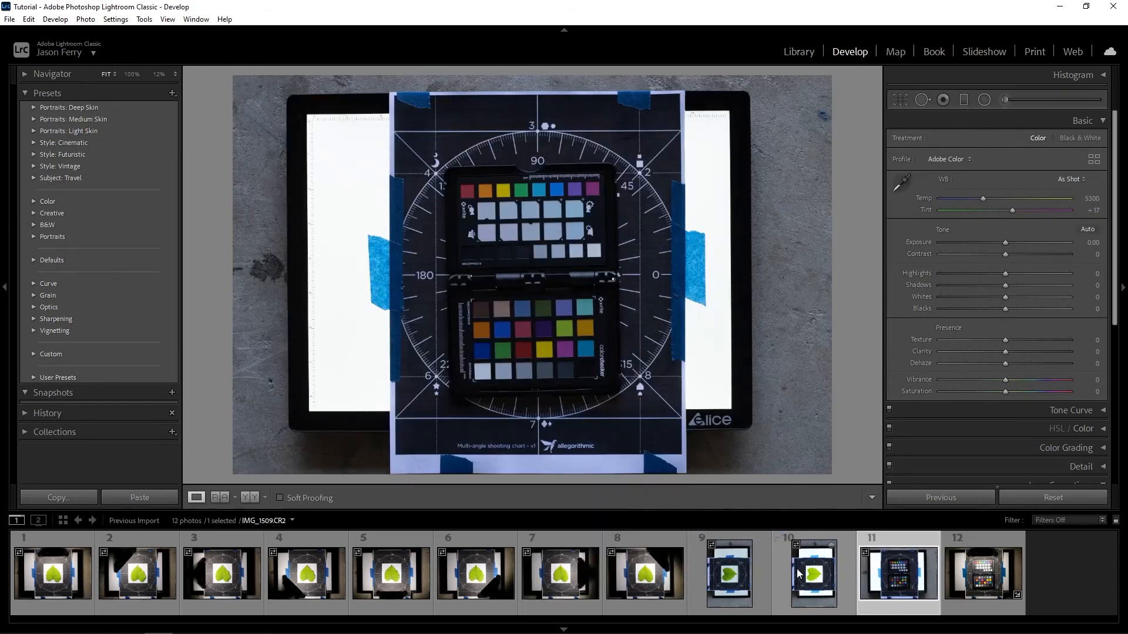
# Step: Rotate the two portrait leaf photos, IMG_1509.CR2 and IMG_1508.CR2, counterclockwise into landscape orientation
pyautogui.click(799, 573)
pyautogui.rightClick(614, 335)
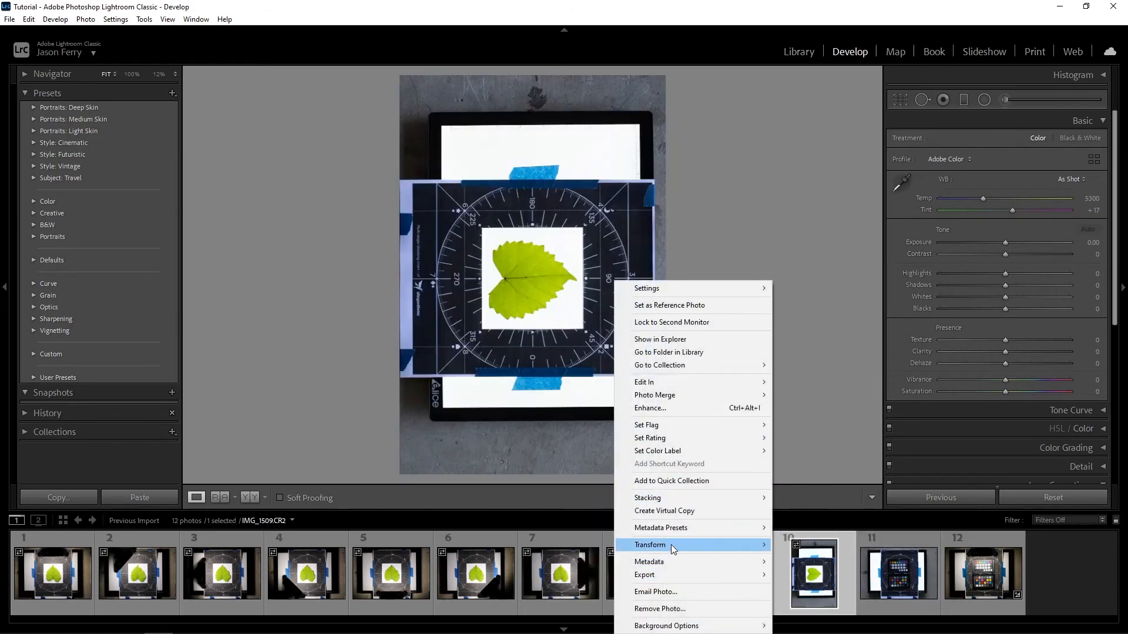
pyautogui.moveTo(673, 549)
pyautogui.click(800, 544)
pyautogui.click(727, 566)
pyautogui.rightClick(602, 345)
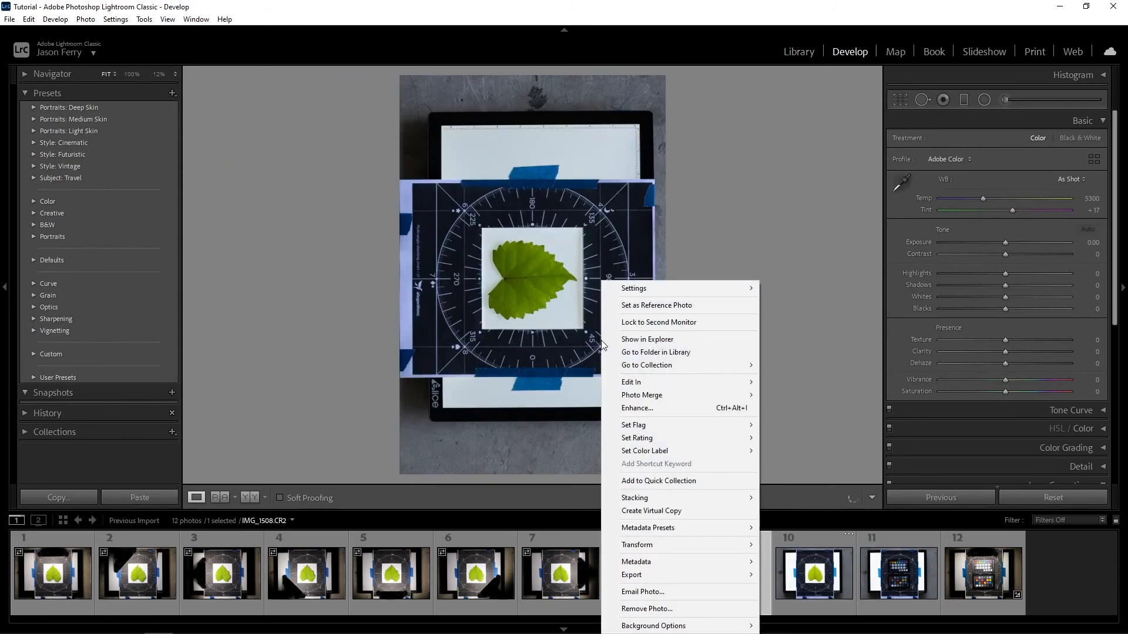
pyautogui.moveTo(674, 544)
pyautogui.click(800, 544)
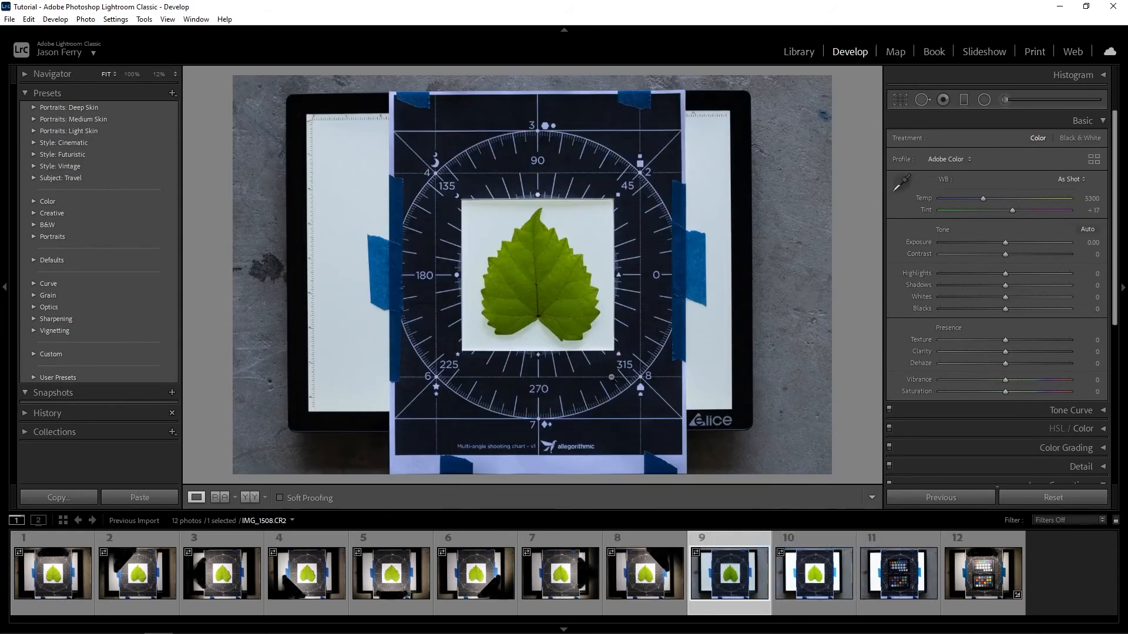
# Step: Synchronize all the develop settings of the colour chart photo IMG_1511.CR2 to all 12 photos and check the leaf photos
pyautogui.click(963, 570)
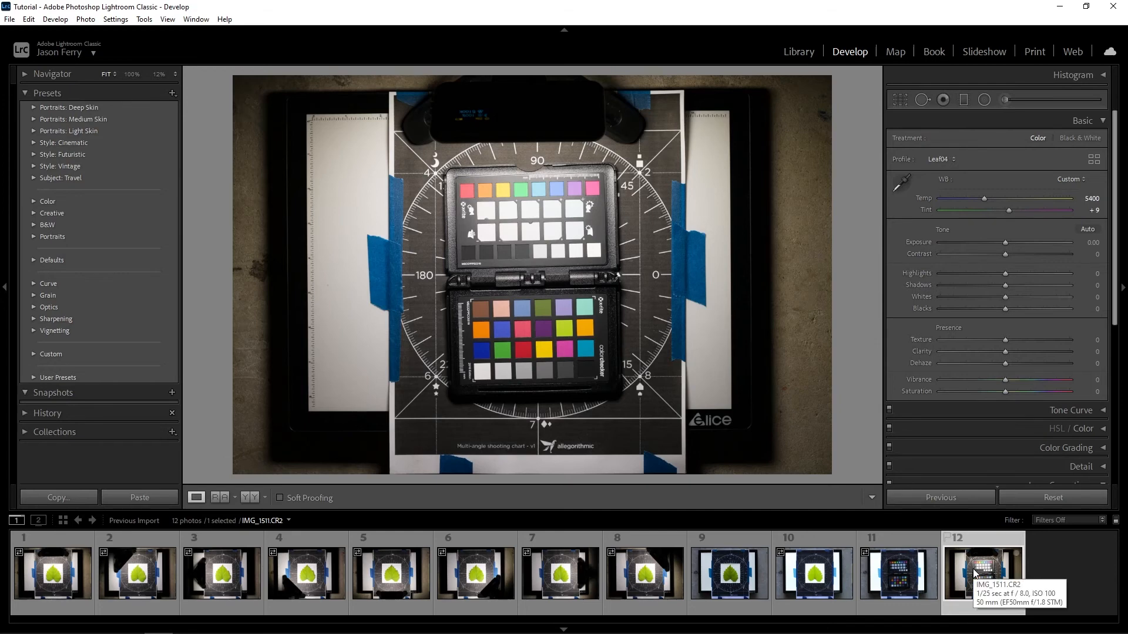
pyautogui.hotkey('ctrl', 'a')
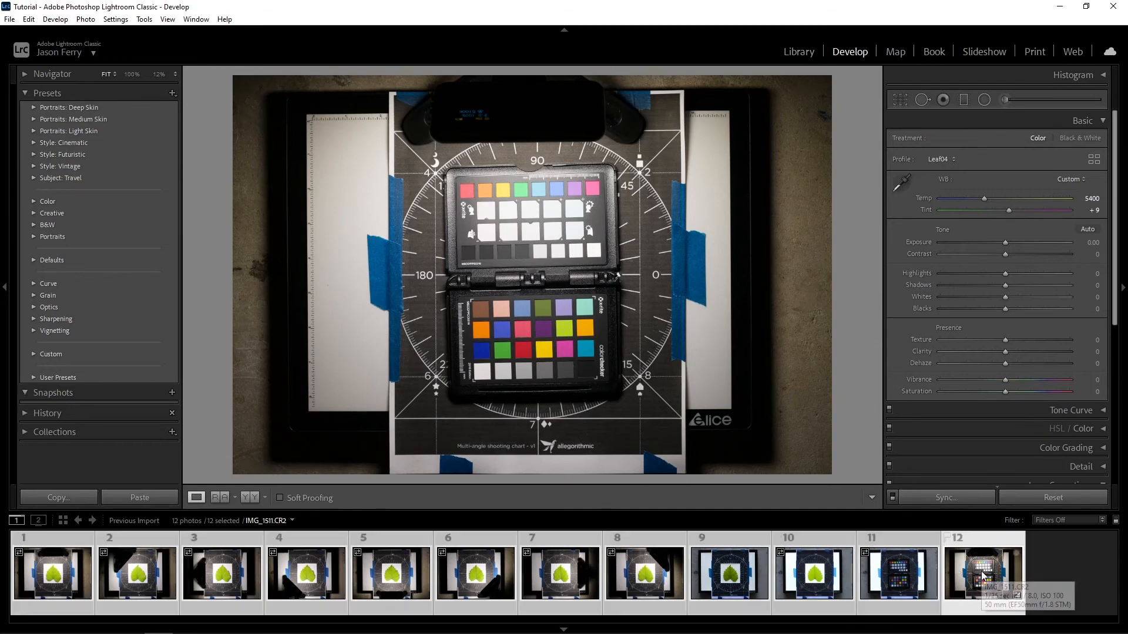
pyautogui.click(961, 500)
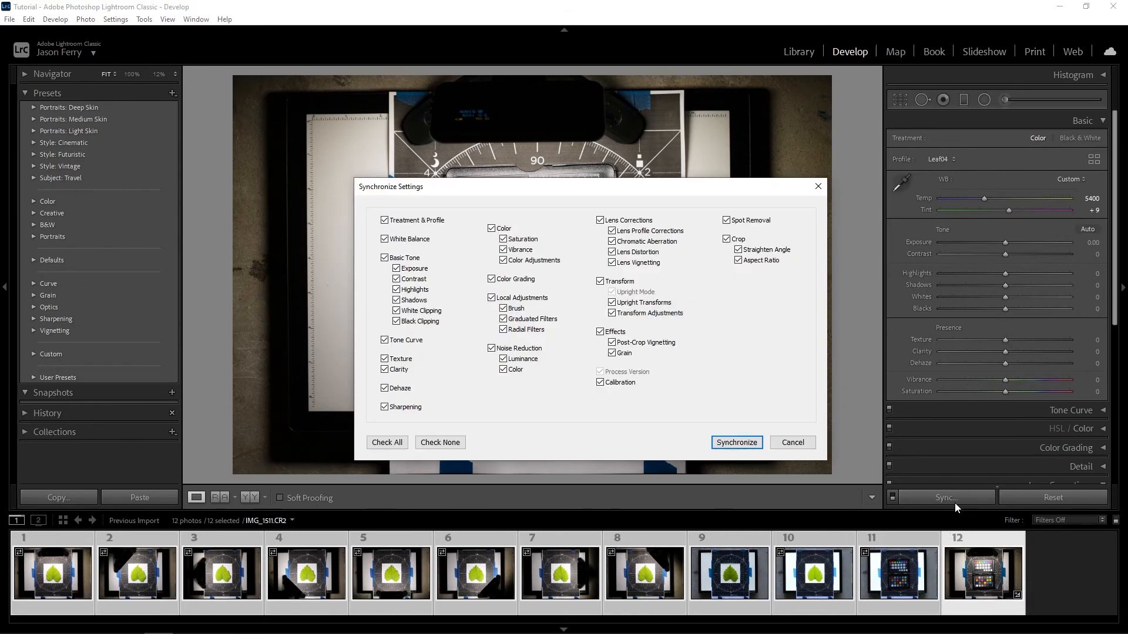
pyautogui.click(737, 444)
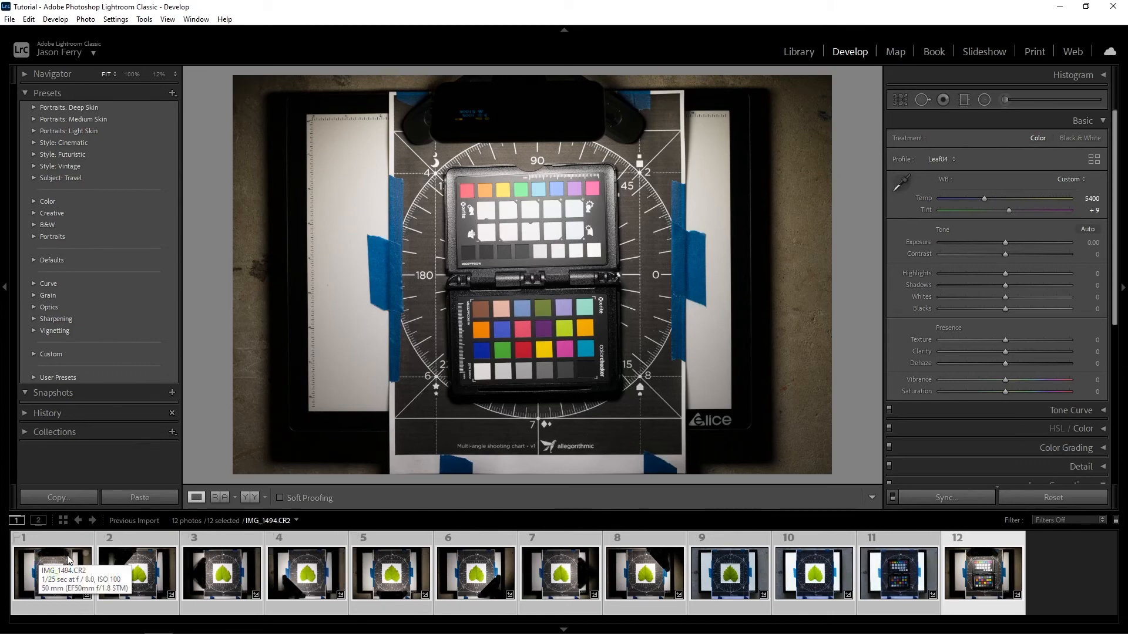
pyautogui.click(382, 564)
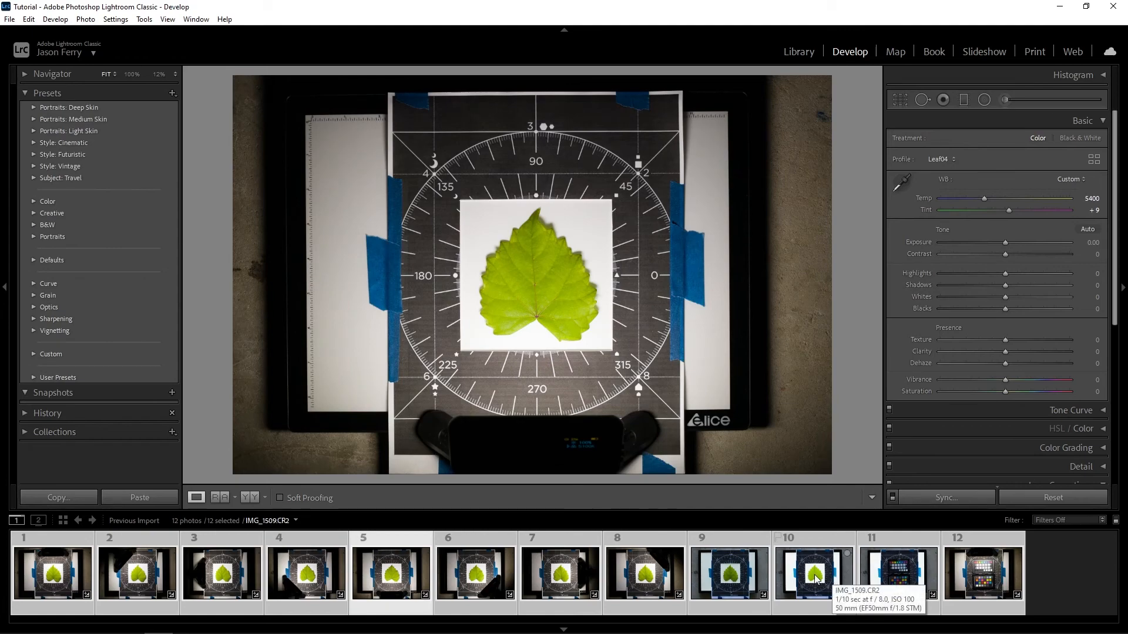
pyautogui.click(830, 560)
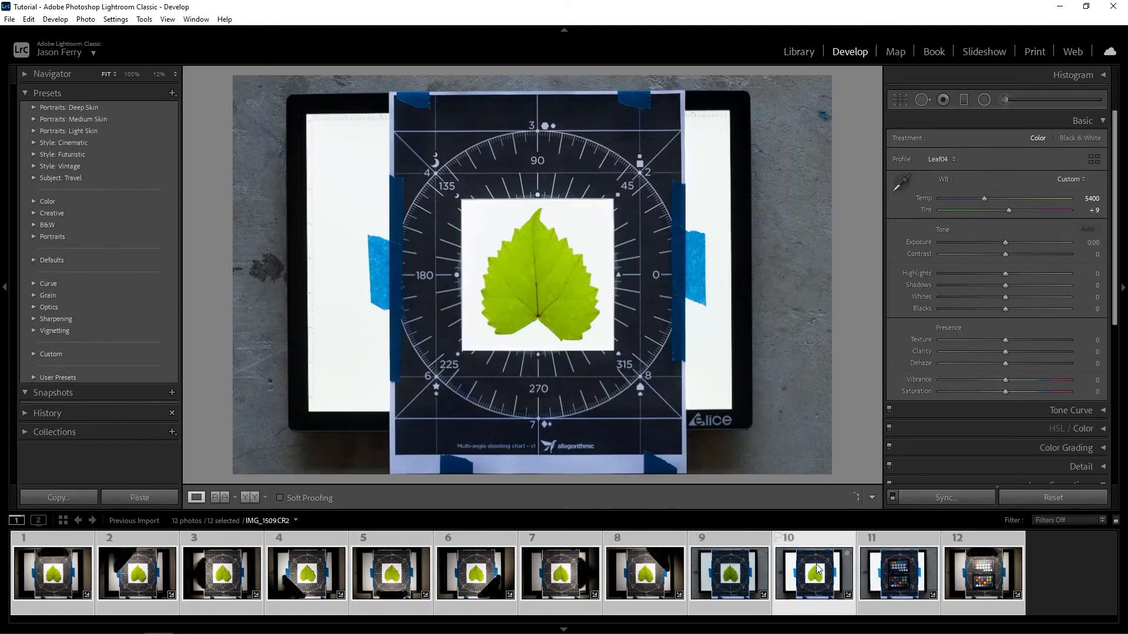
# Step: Select only the ten leaf photos, IMG_1494.CR2 through IMG_1509.CR2, without the two colour chart photos, and open their export settings
pyautogui.keyDown('ctrl'); pyautogui.click(821, 568); pyautogui.keyUp('ctrl')
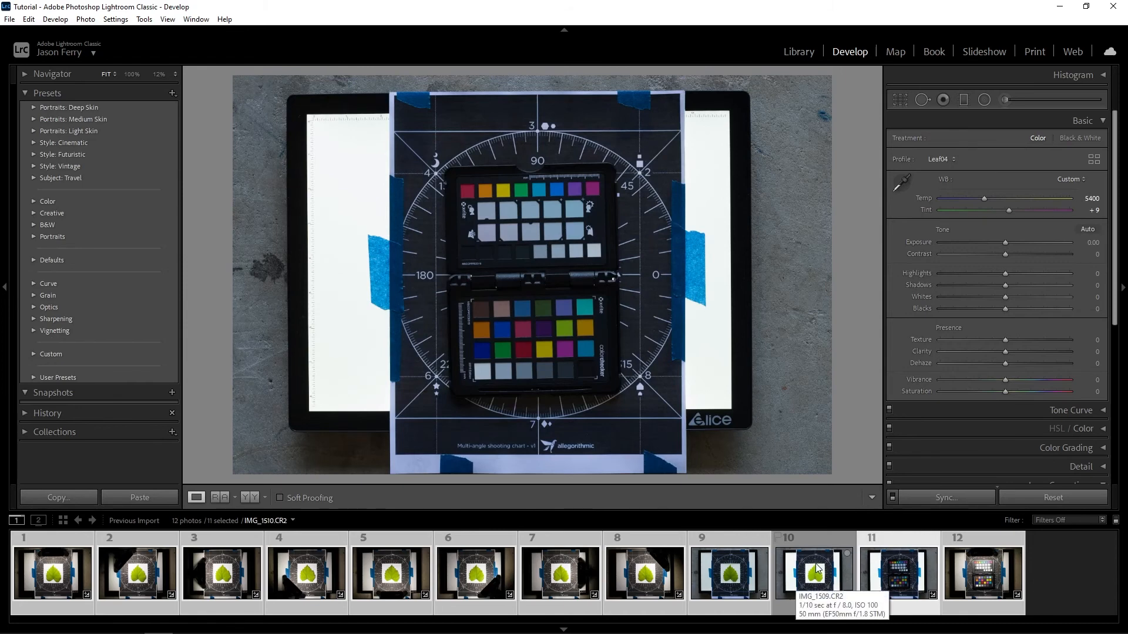
pyautogui.click(818, 568)
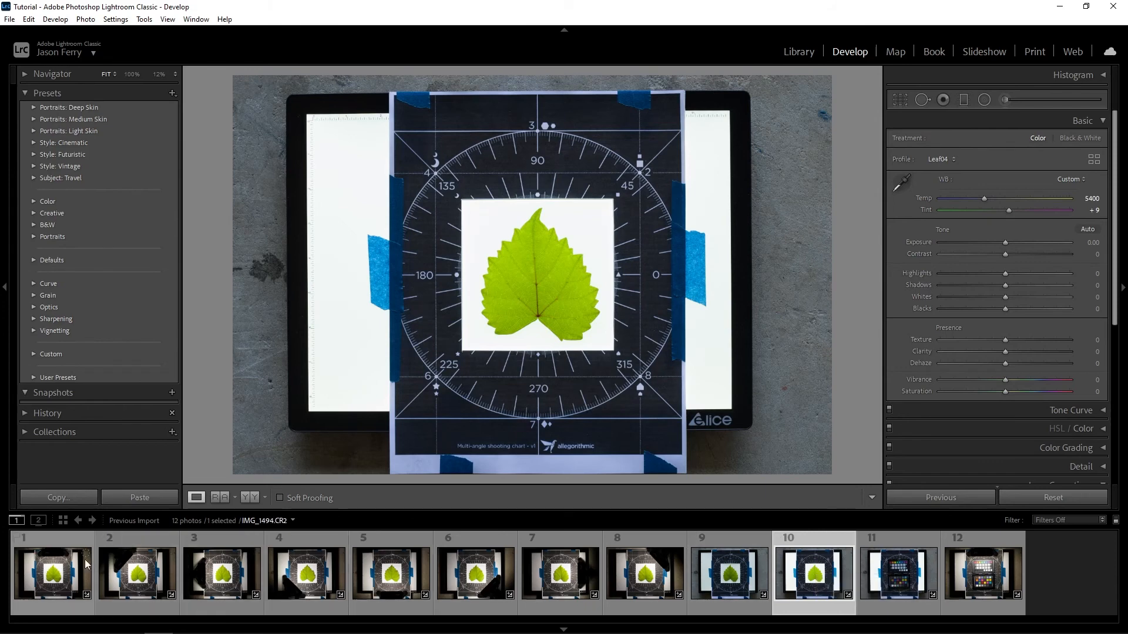
pyautogui.keyDown('shift'); pyautogui.click(52, 575); pyautogui.keyUp('shift')
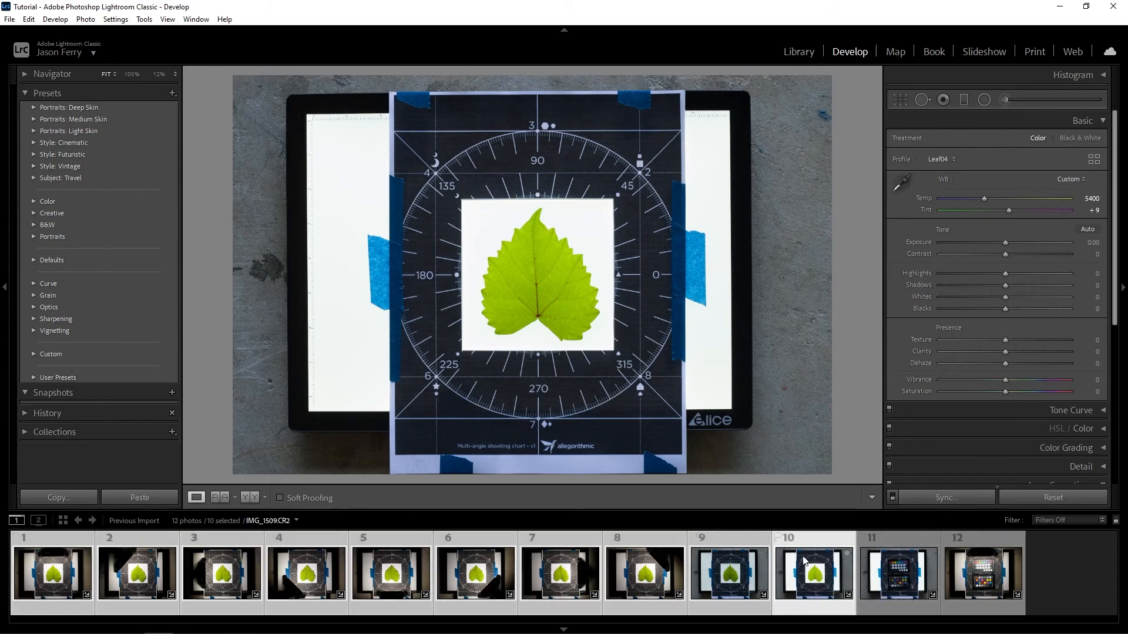
pyautogui.rightClick(819, 565)
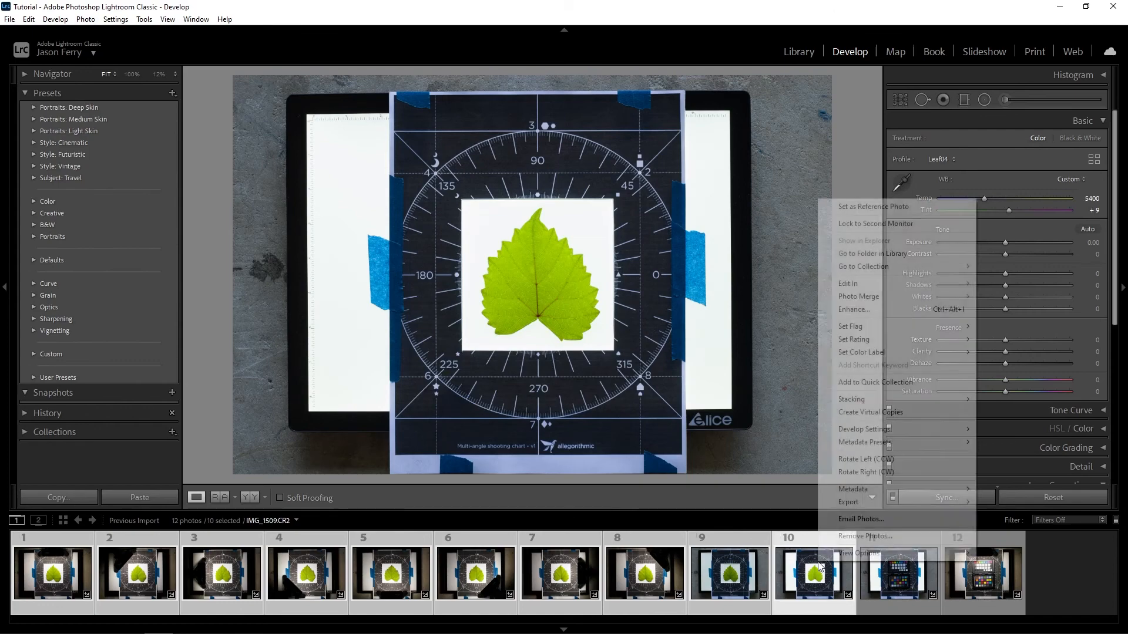
pyautogui.moveTo(830, 504)
pyautogui.click(693, 503)
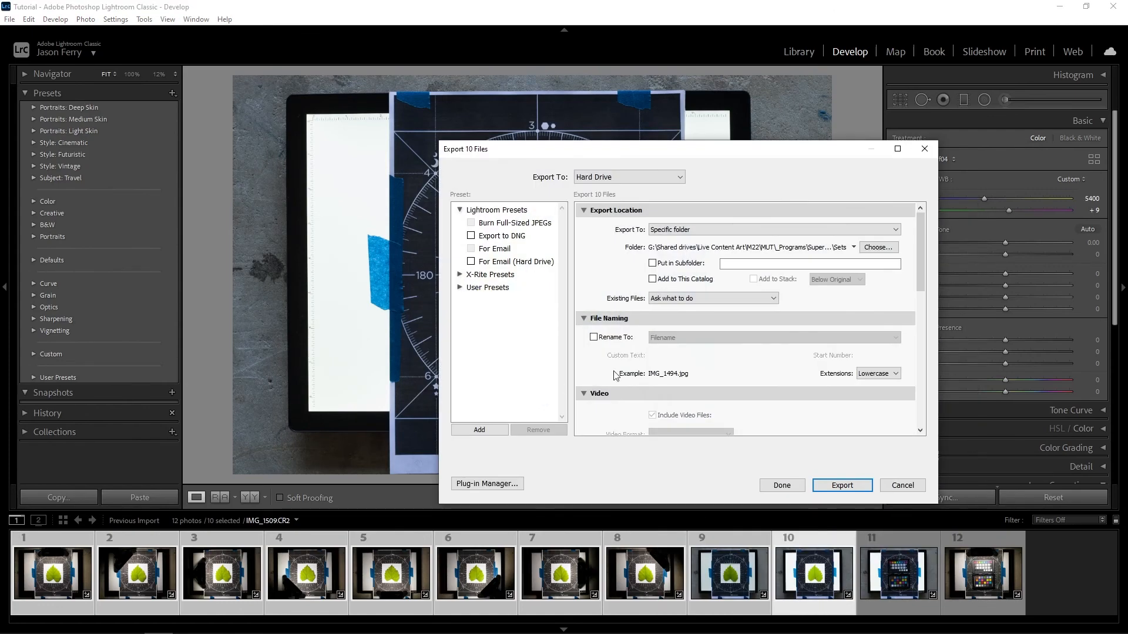
# Step: Create a folder named 04_EditedPhotos inside the desktop's Tutorial folder and set it as the export destination
pyautogui.click(878, 248)
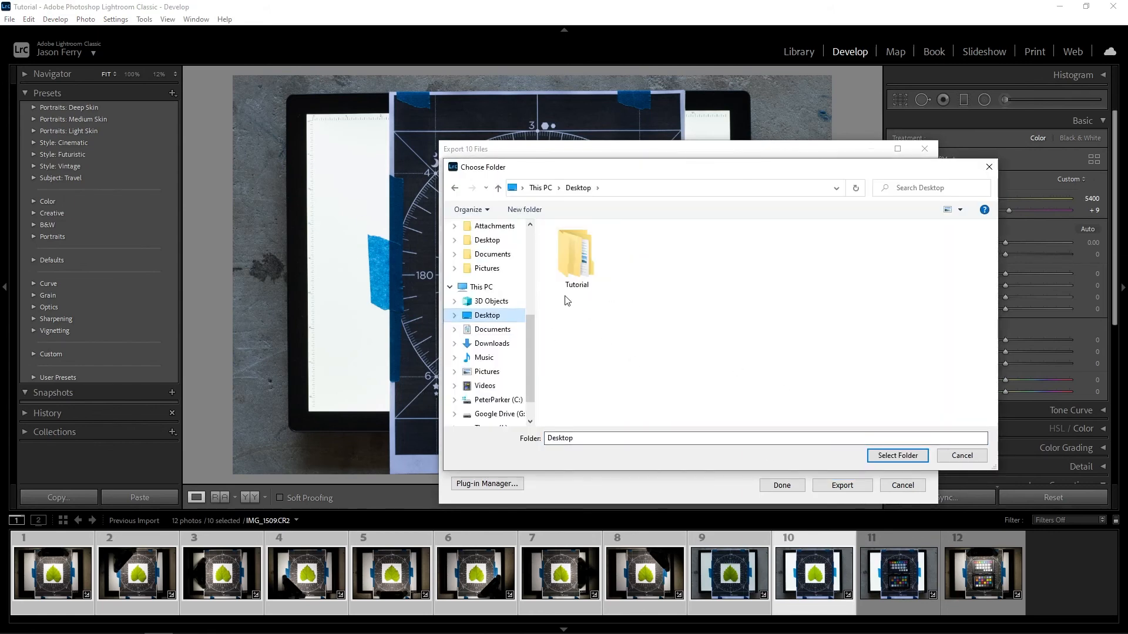
pyautogui.doubleClick(575, 259)
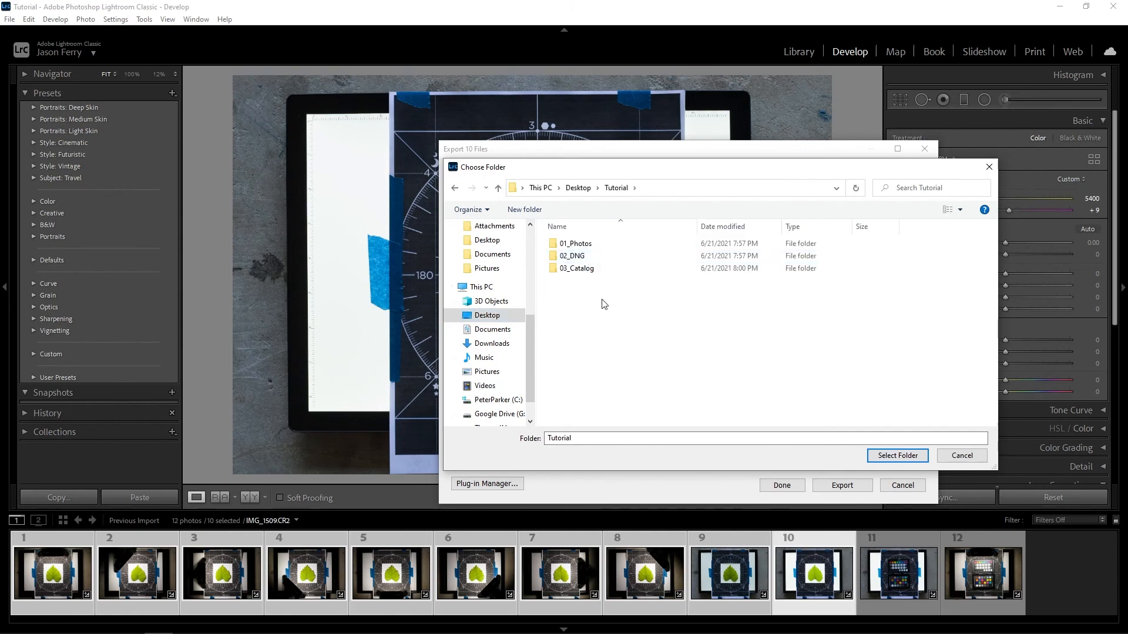
pyautogui.hotkey('ctrl', 'shift', 'n')
pyautogui.write('04_Edi')
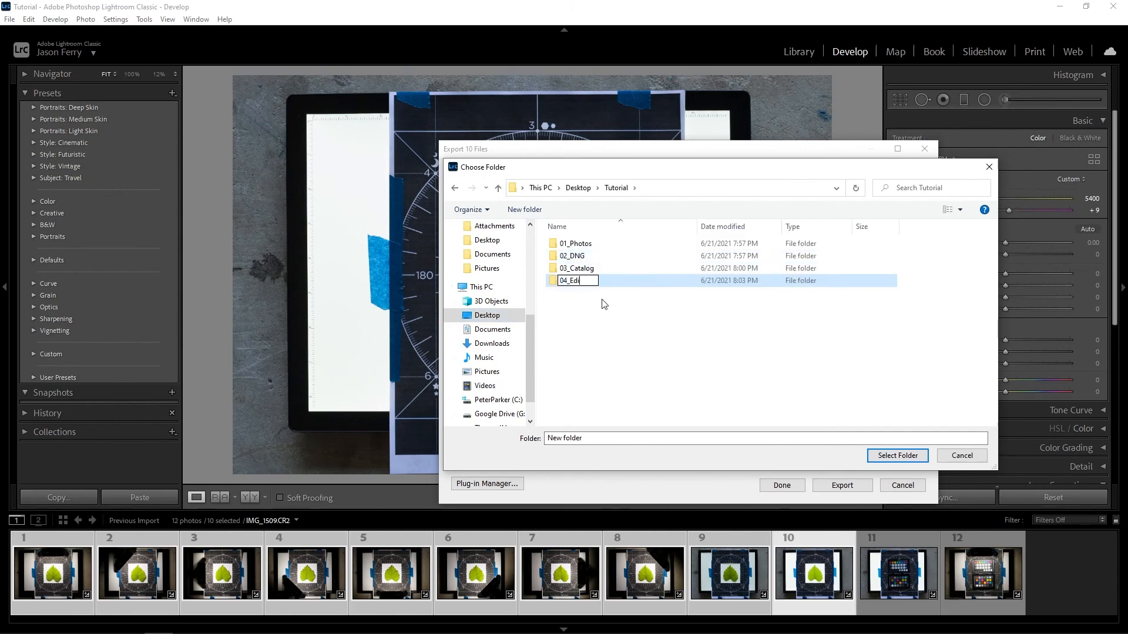
pyautogui.write('tedPhttos')
pyautogui.press('Return')
pyautogui.doubleClick(600, 283)
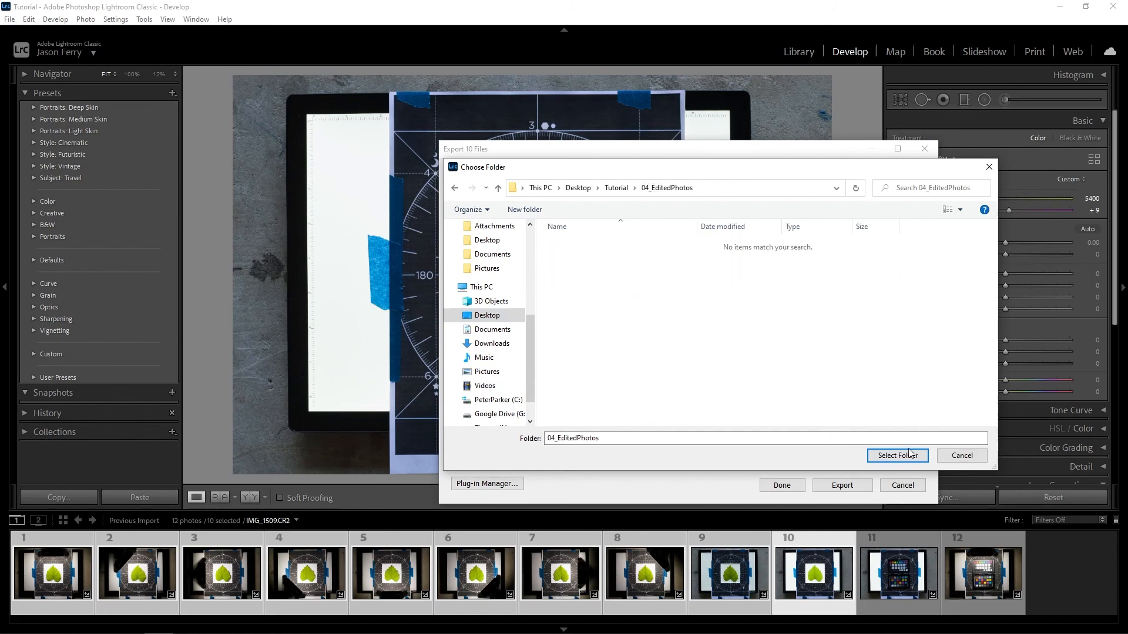
pyautogui.click(898, 455)
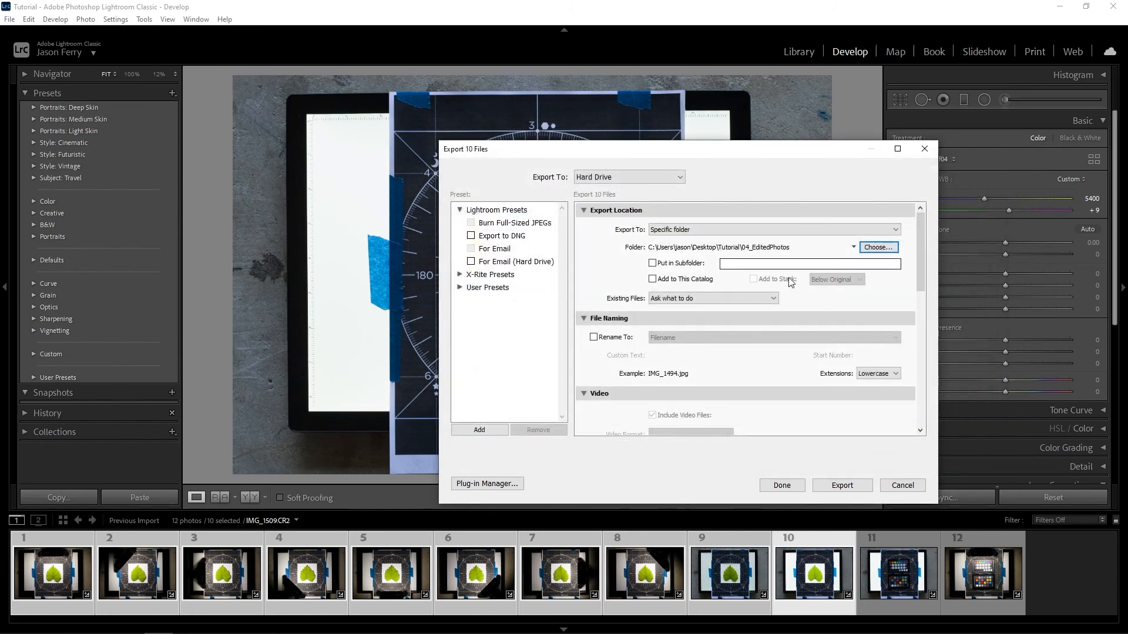
# Step: Set the export image format to PNG and export the ten leaf photos
pyautogui.scroll(-5, 742, 340)
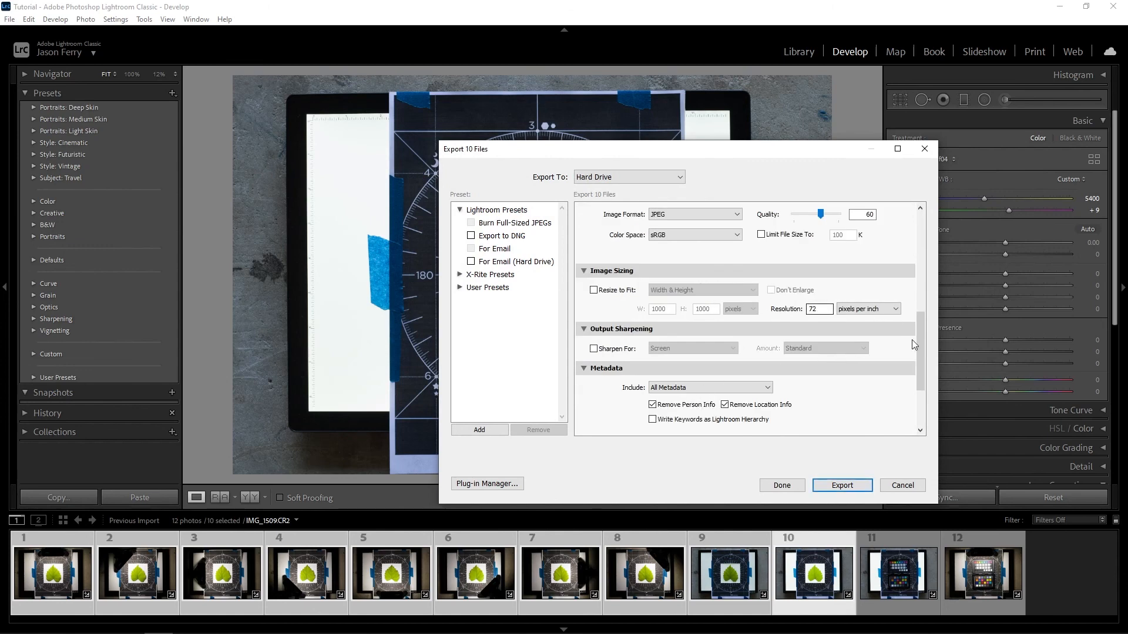
pyautogui.click(701, 213)
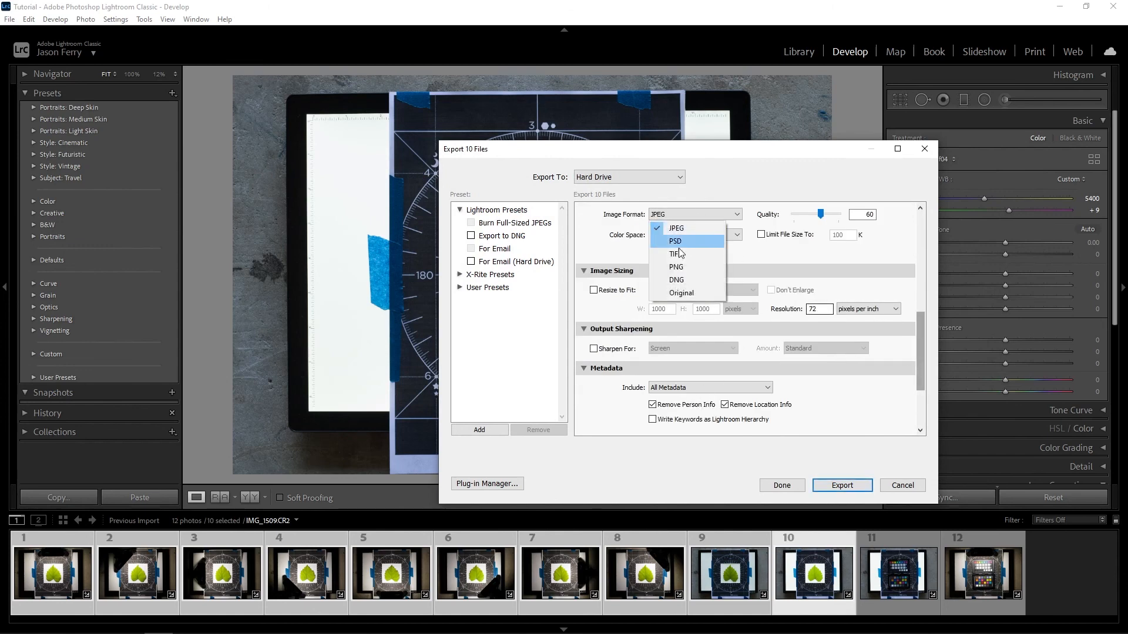
pyautogui.click(685, 267)
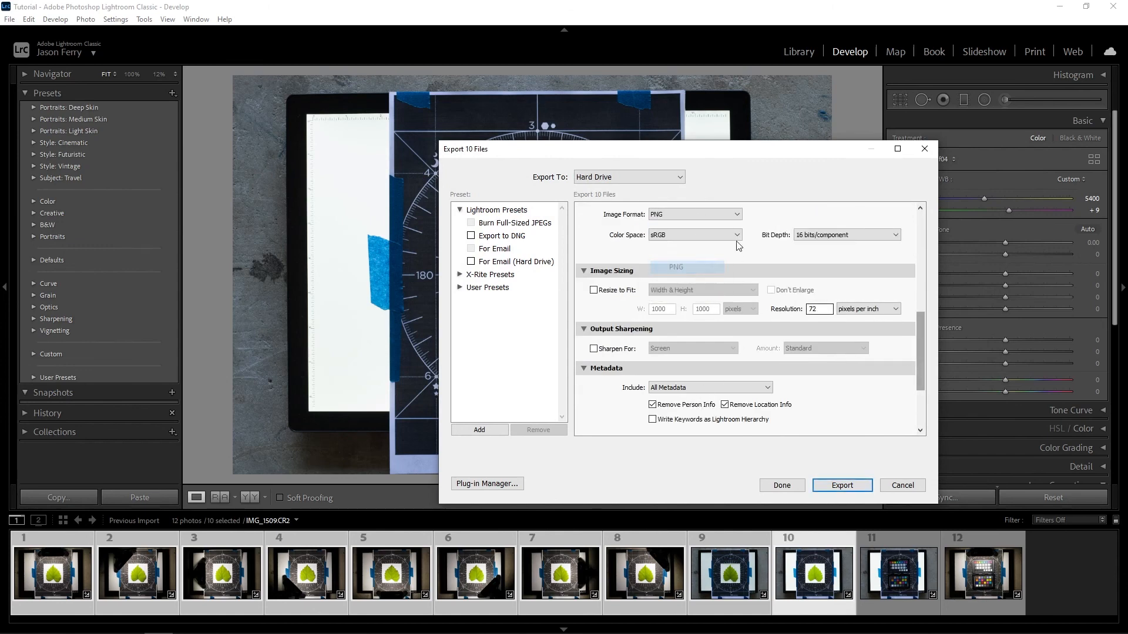
pyautogui.click(863, 485)
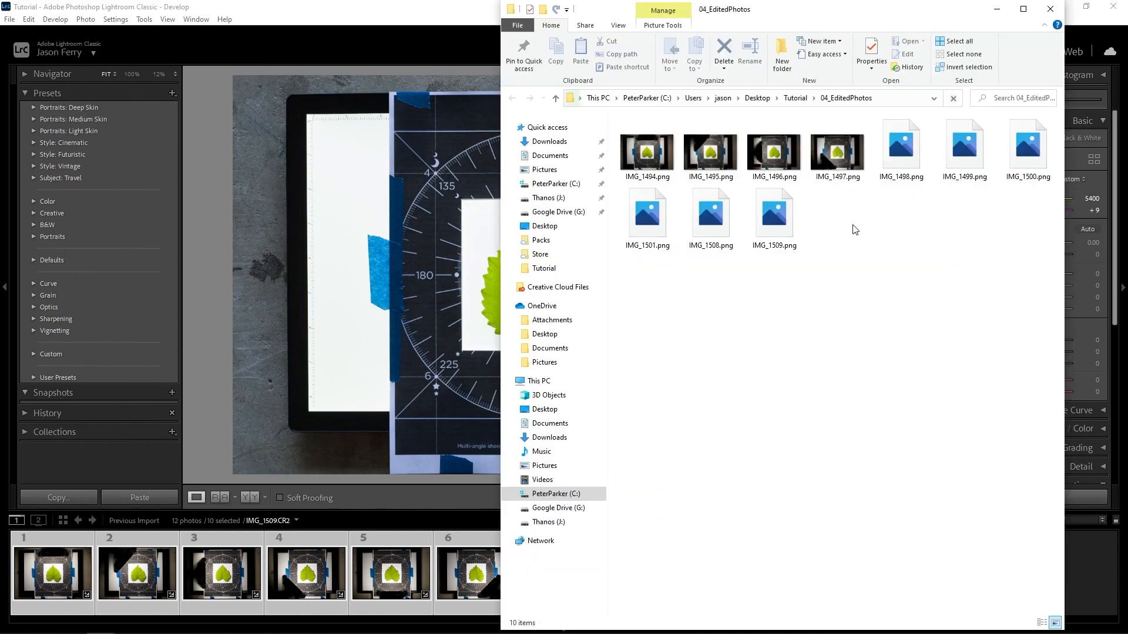
# Step: View the exported IMG_1494.png full size, then shrink its viewer window and place it beside the export folder
pyautogui.doubleClick(631, 153)
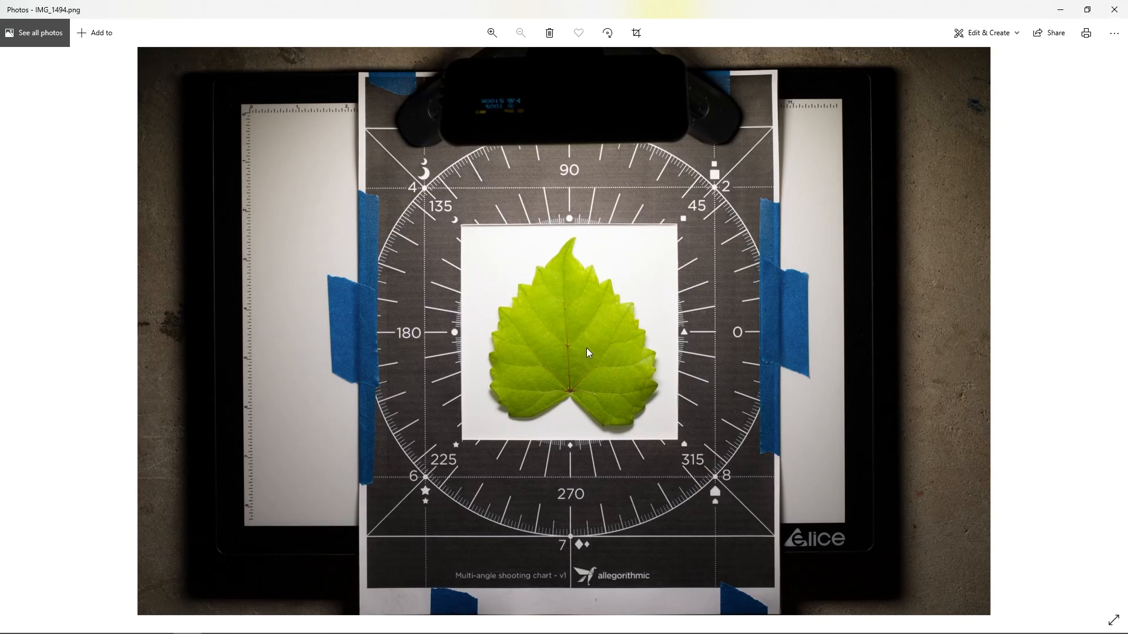
pyautogui.moveTo(771, 11); pyautogui.dragTo(280, 77)
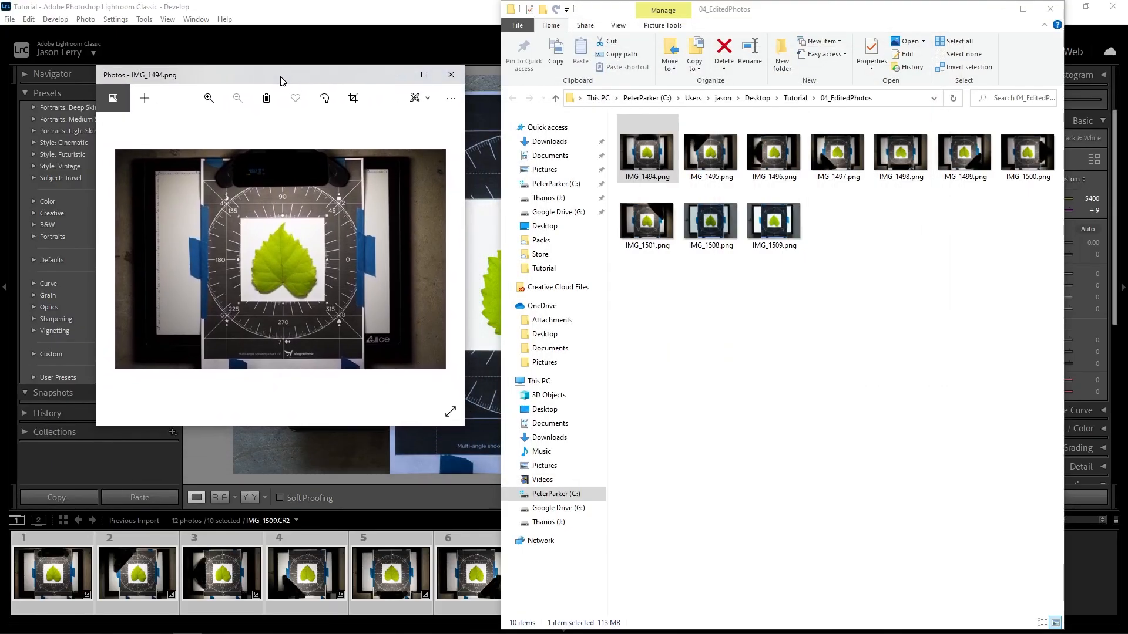